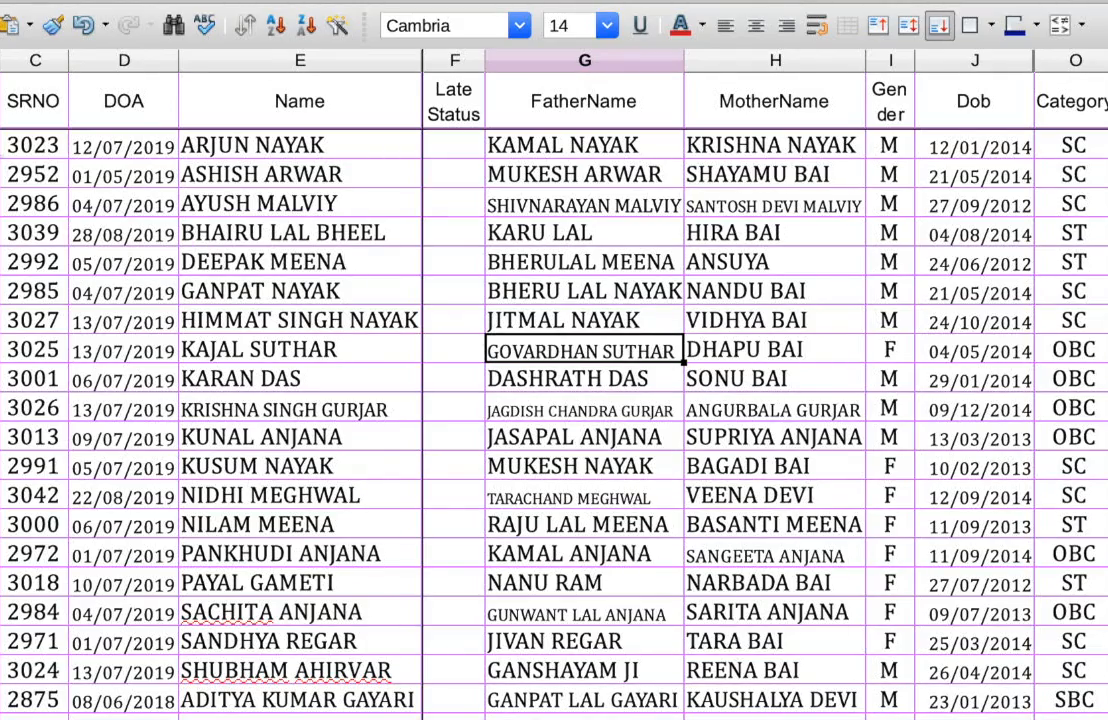
Step: Select the Category column (O) and apply Data > AutoFilter to it
left_click(2, 150)
mouse_move(1106, 340)
left_mouse_down()
mouse_move(1106, 406)
mouse_move(1106, 345)
left_mouse_up()
left_click(775, 379)
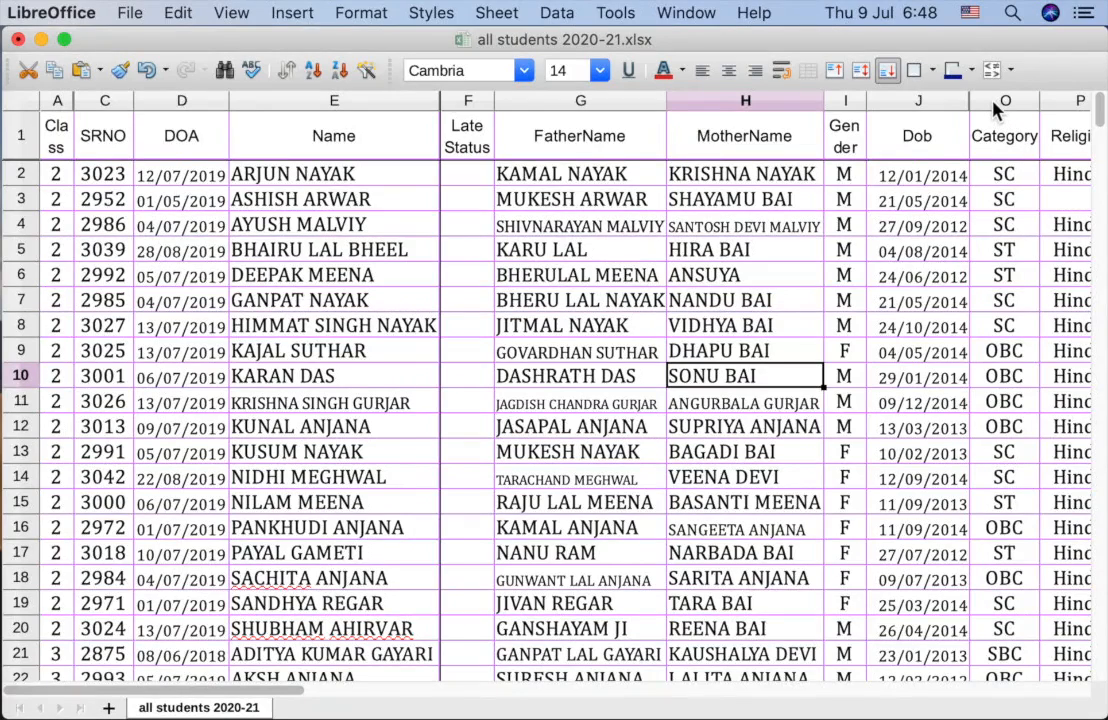
left_click(995, 102)
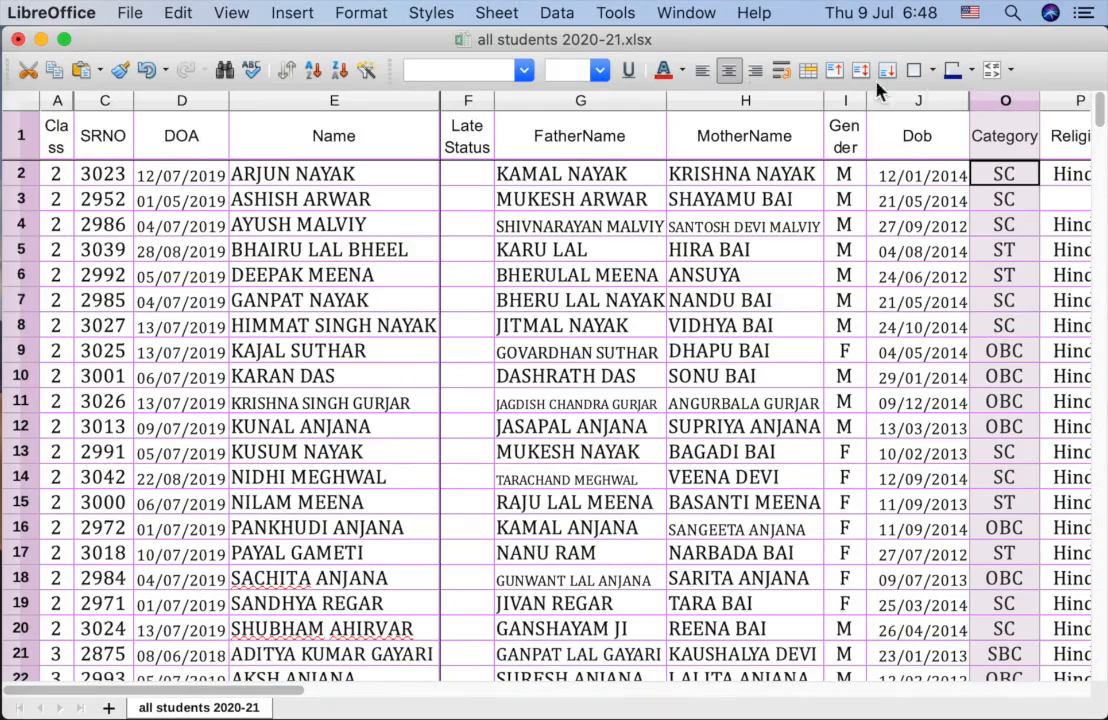
left_click(557, 14)
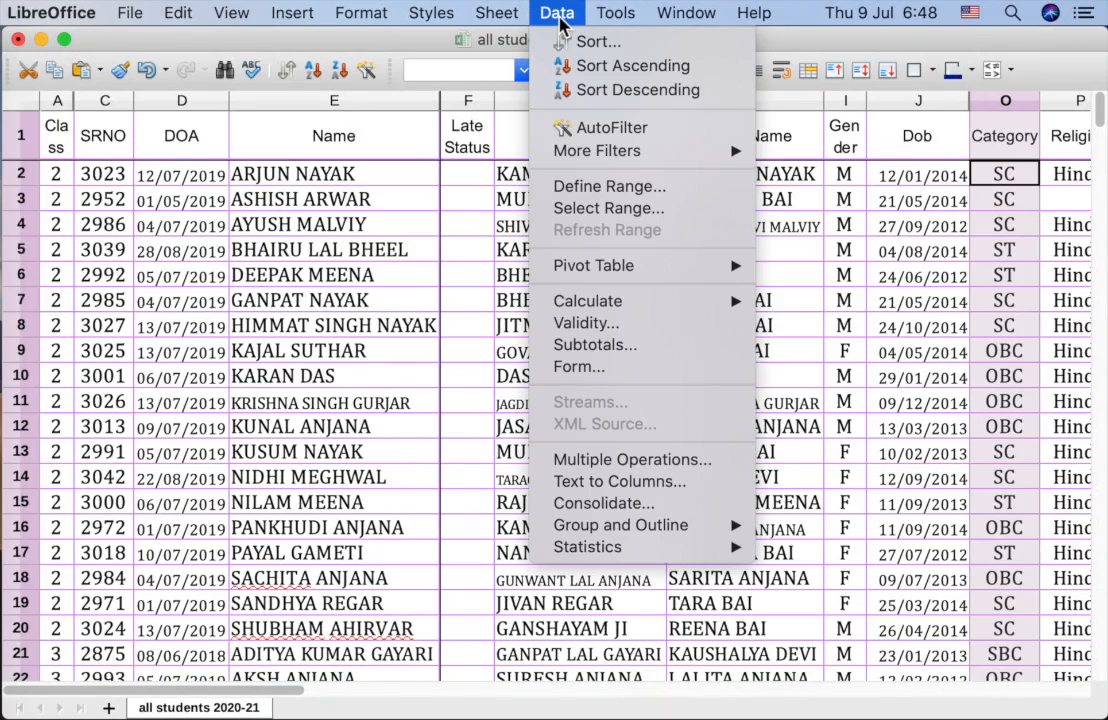
left_click(566, 128)
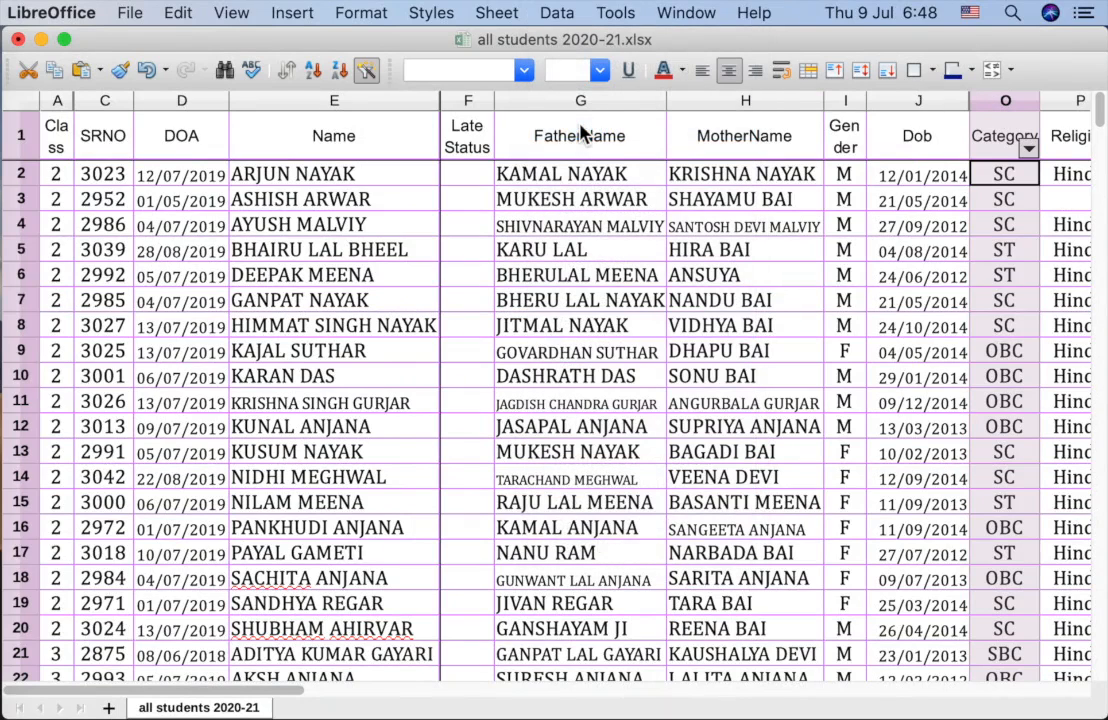
left_click(917, 225)
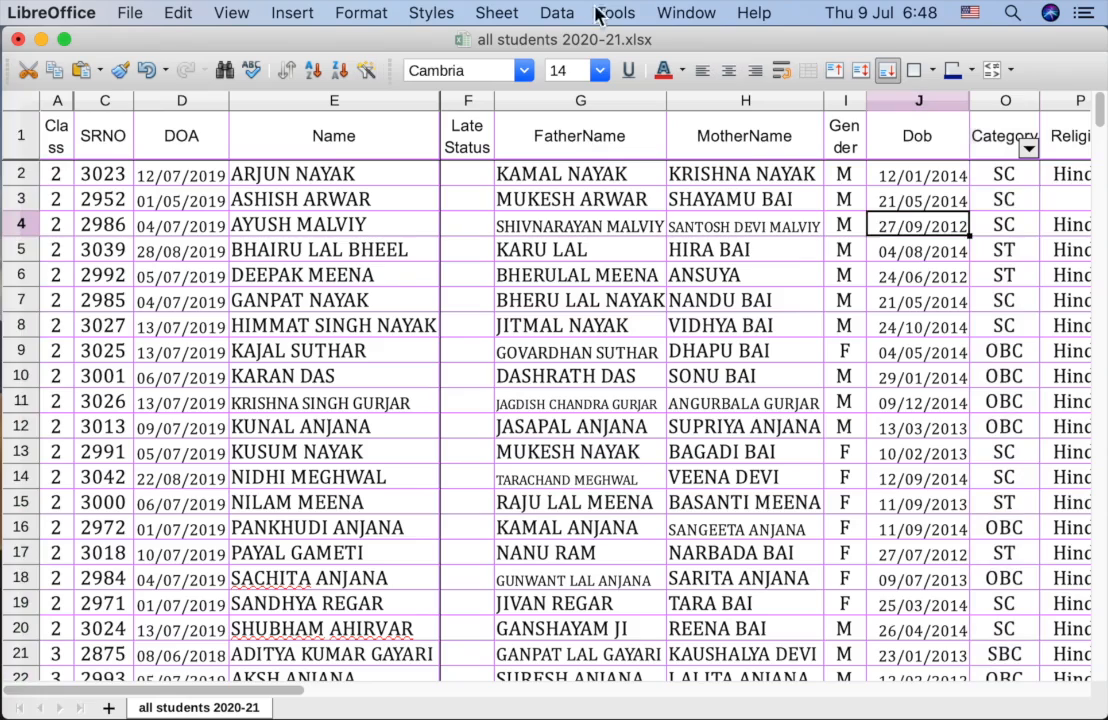
Step: Set the Category filter to only OBC so other categories are hidden
left_click(1029, 150)
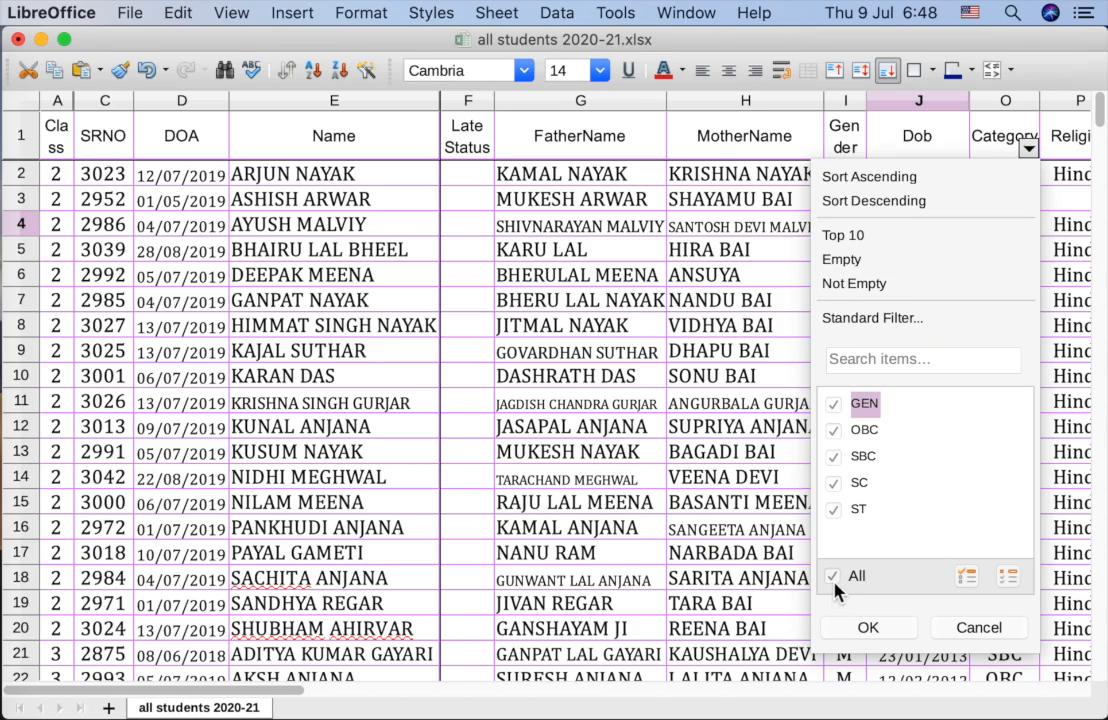
left_click(988, 113)
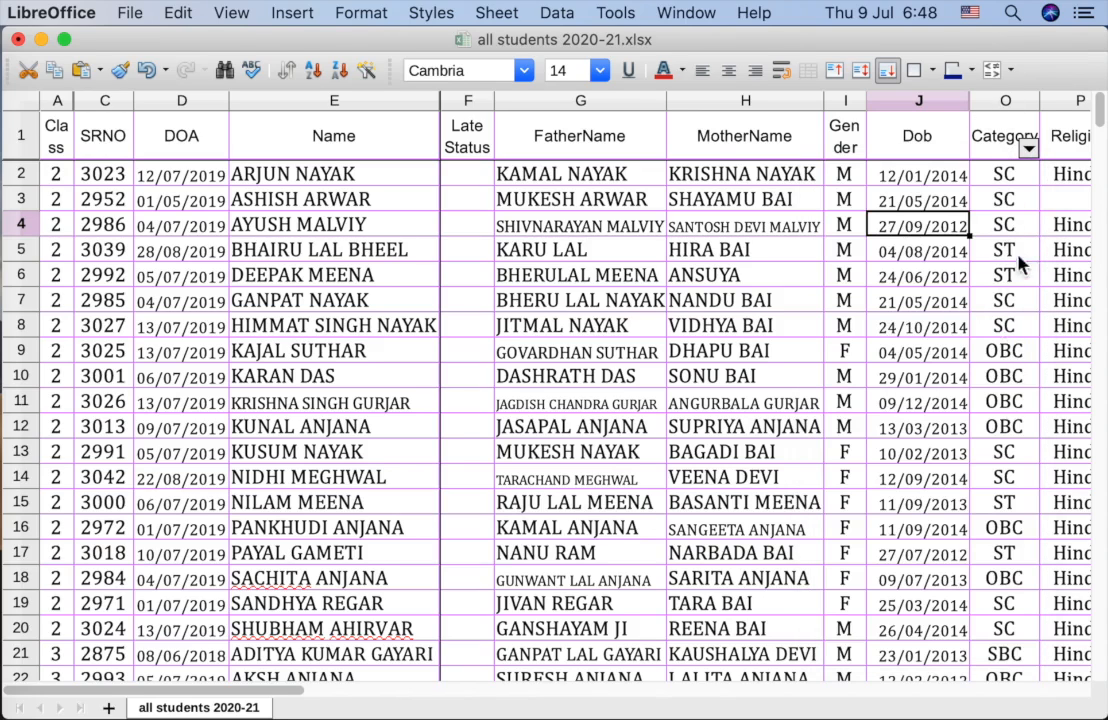
left_click(1028, 148)
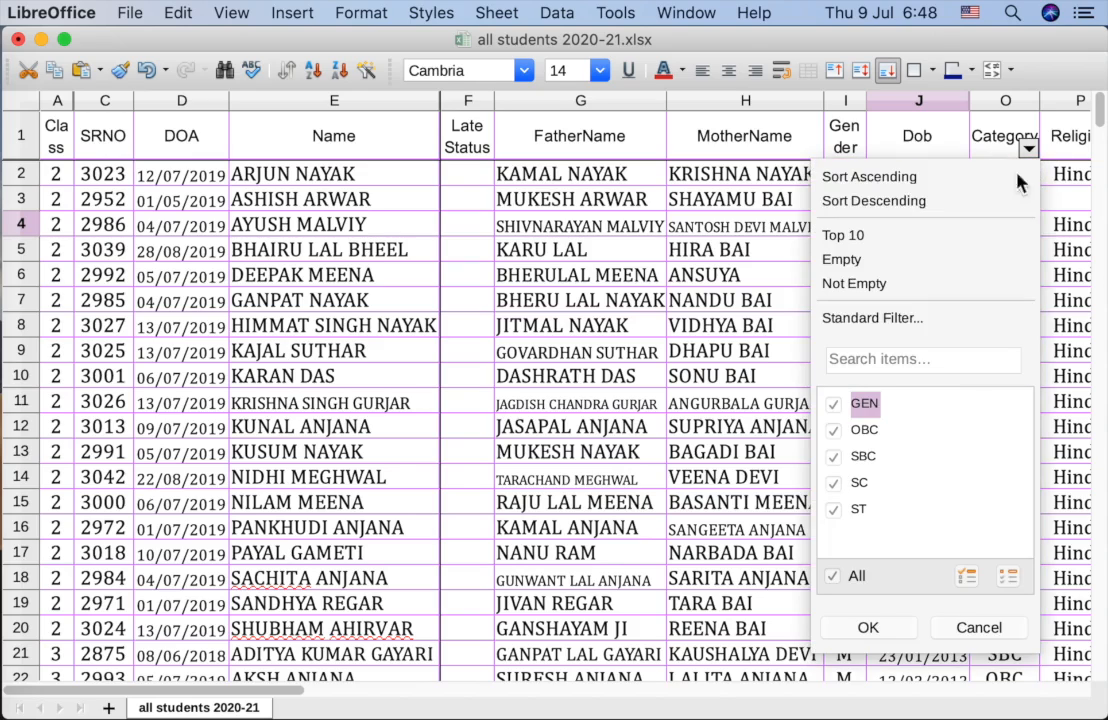
left_click(833, 577)
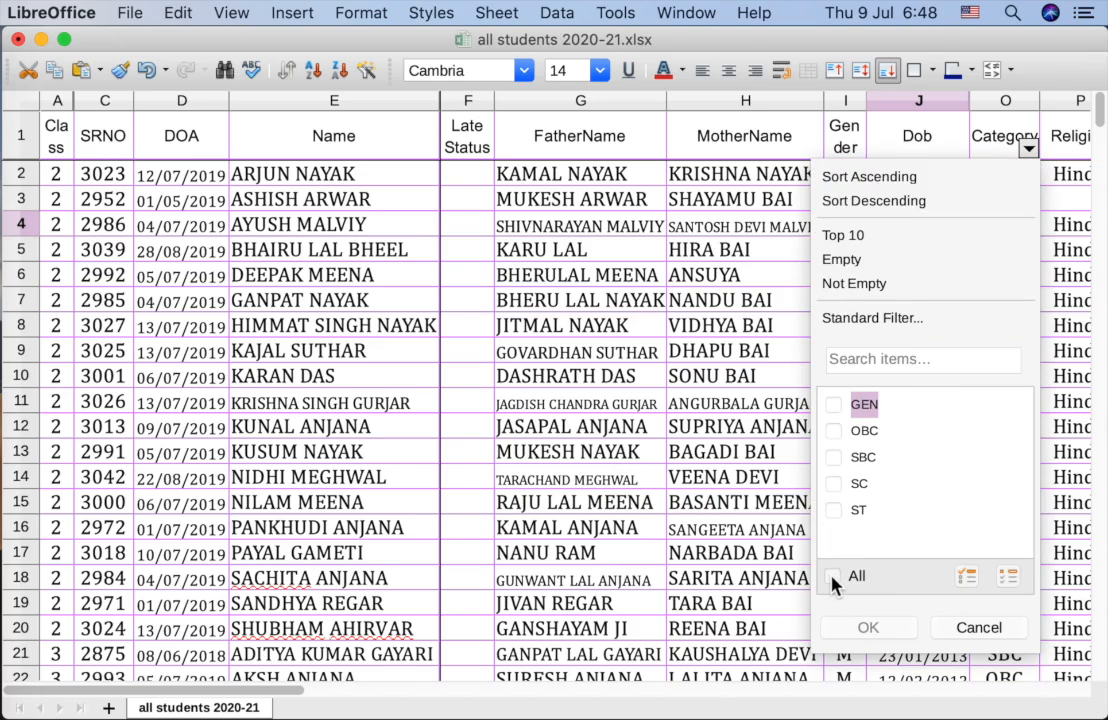
left_click(835, 433)
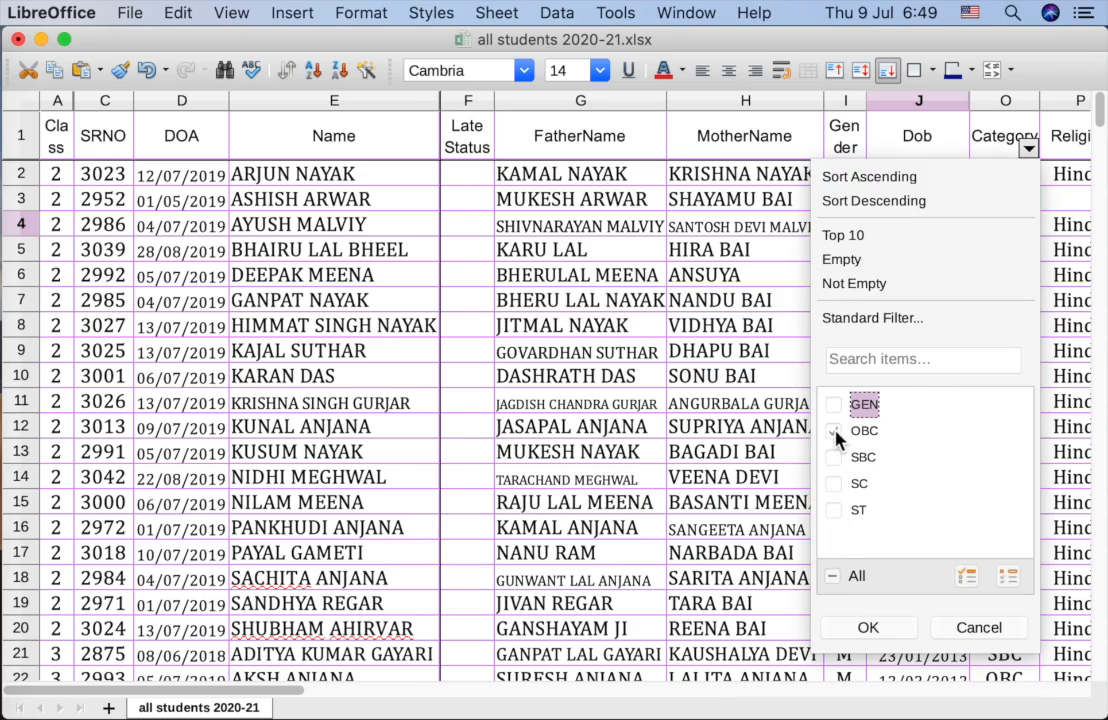
left_click(867, 627)
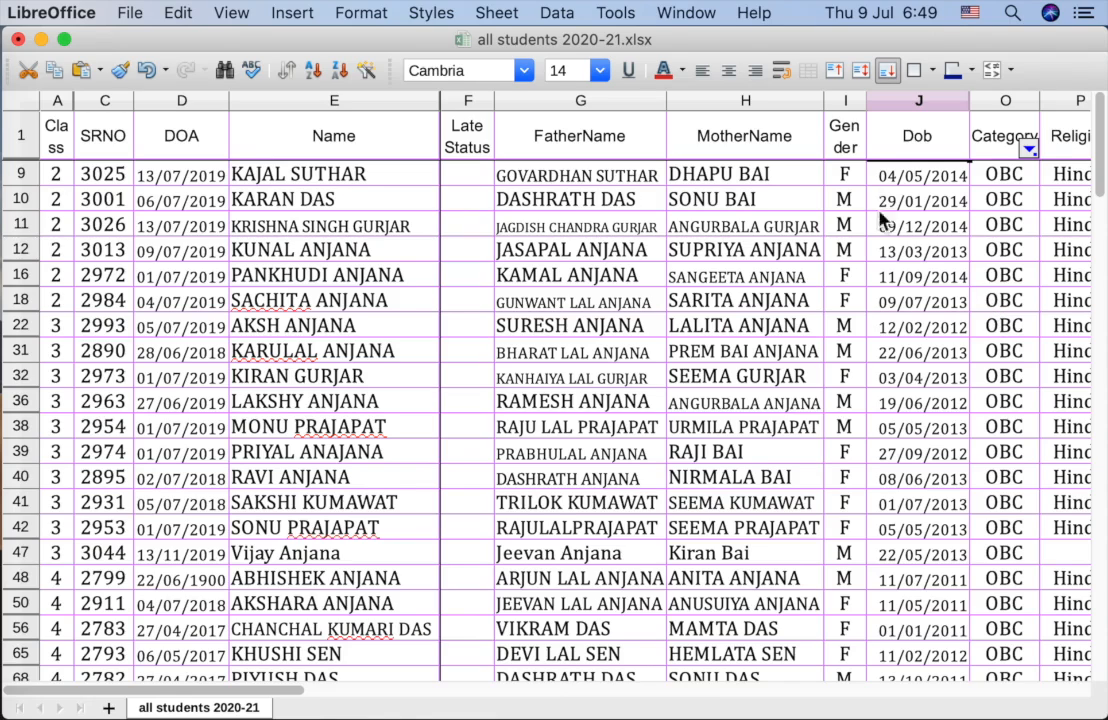
left_click(843, 101)
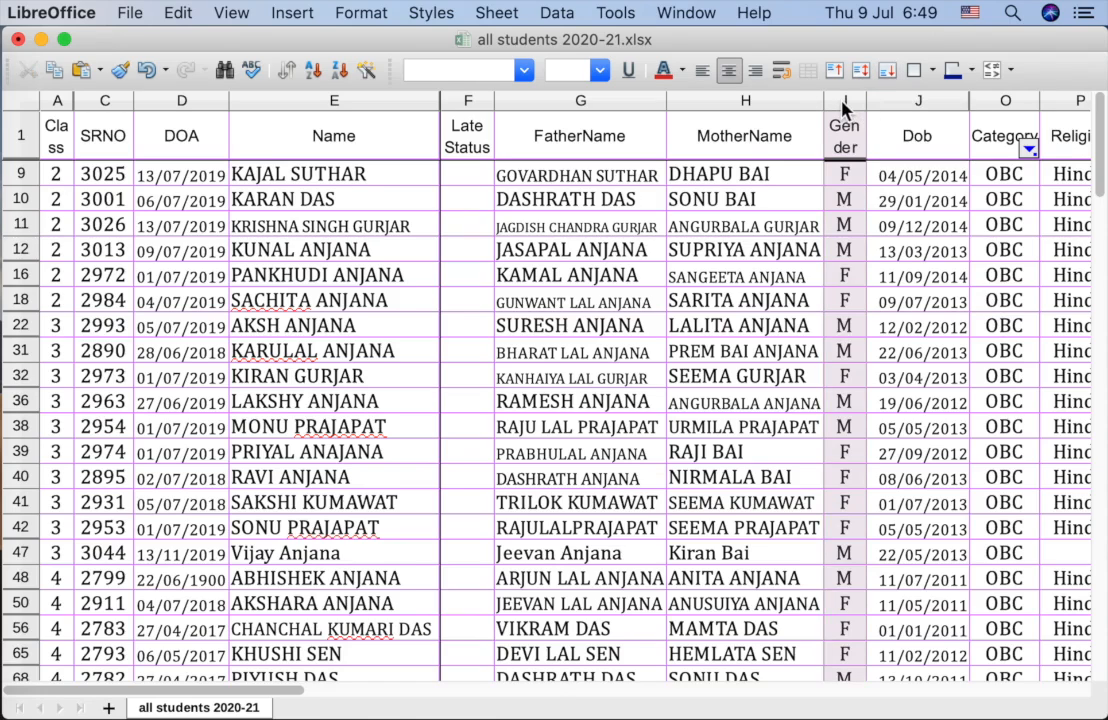
Step: Apply AutoFilter to the Gender column (I) and keep only F students
left_click(558, 14)
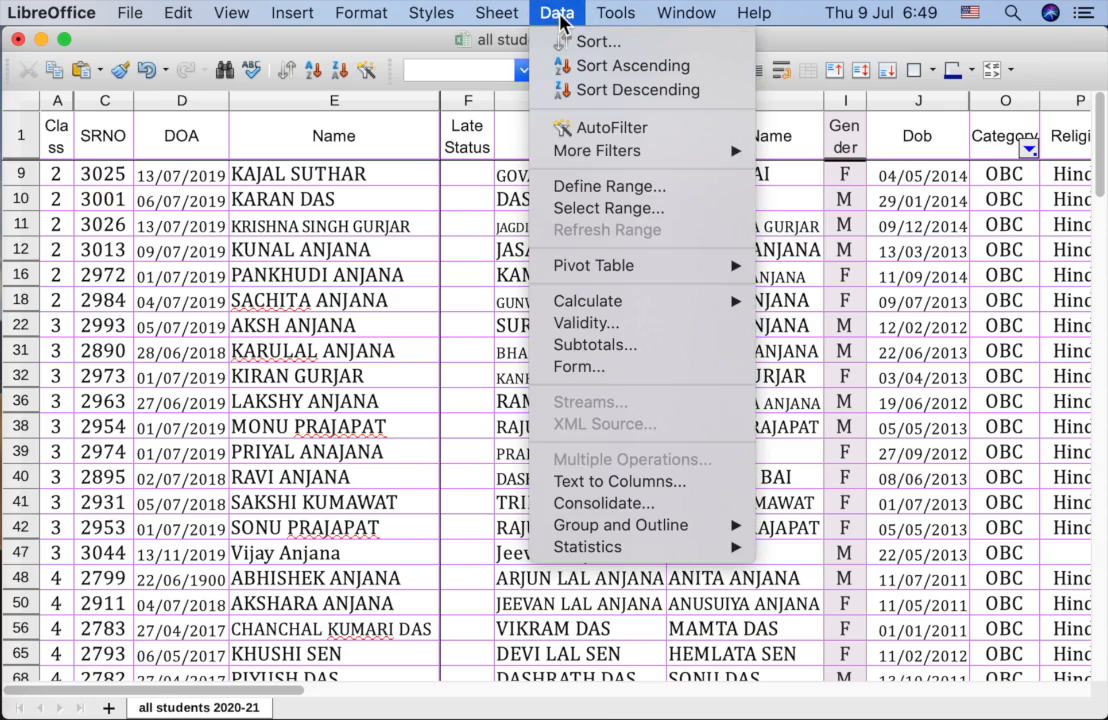
left_click(598, 128)
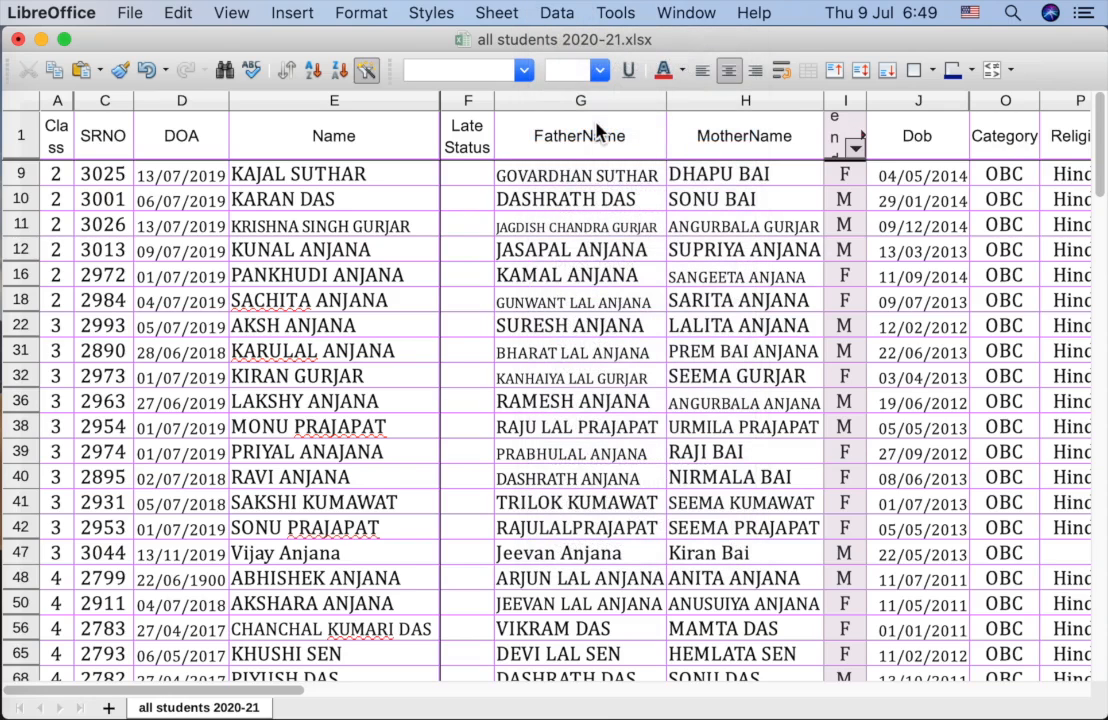
left_click(856, 150)
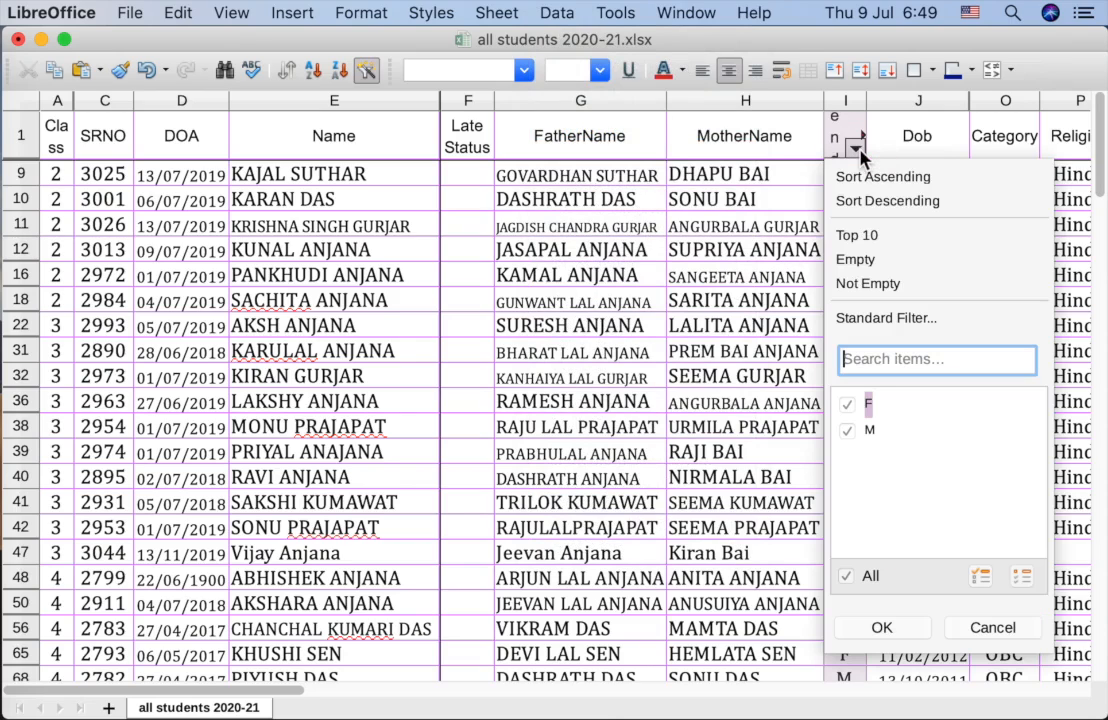
left_click(846, 578)
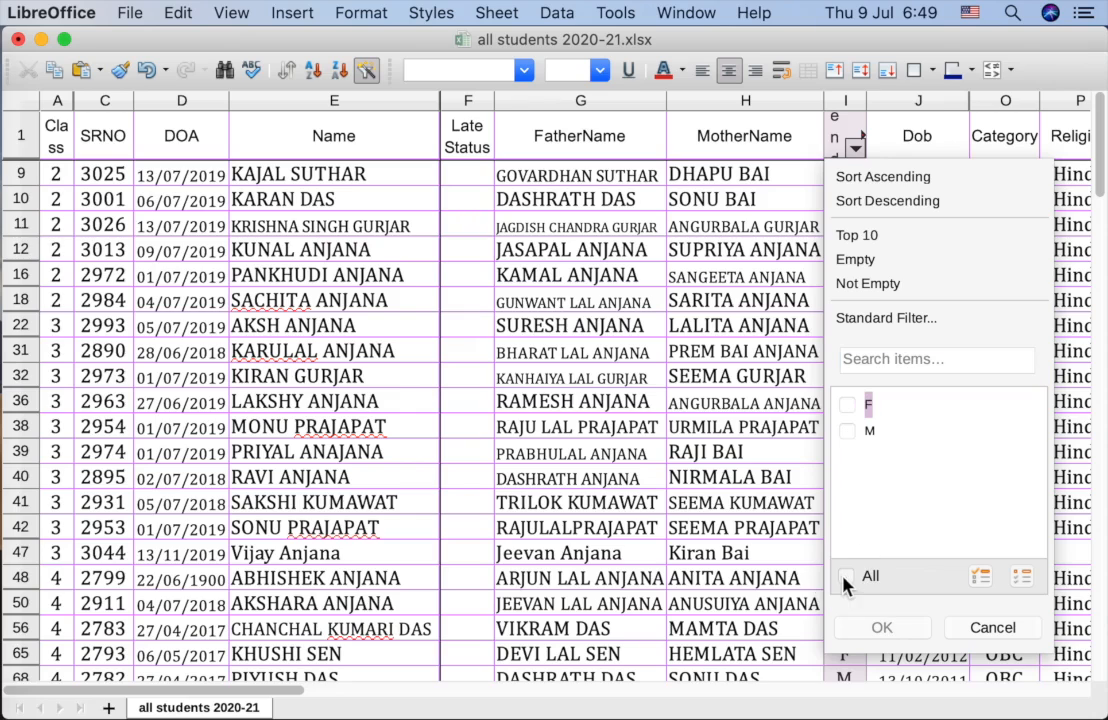
left_click(847, 405)
left_click(879, 628)
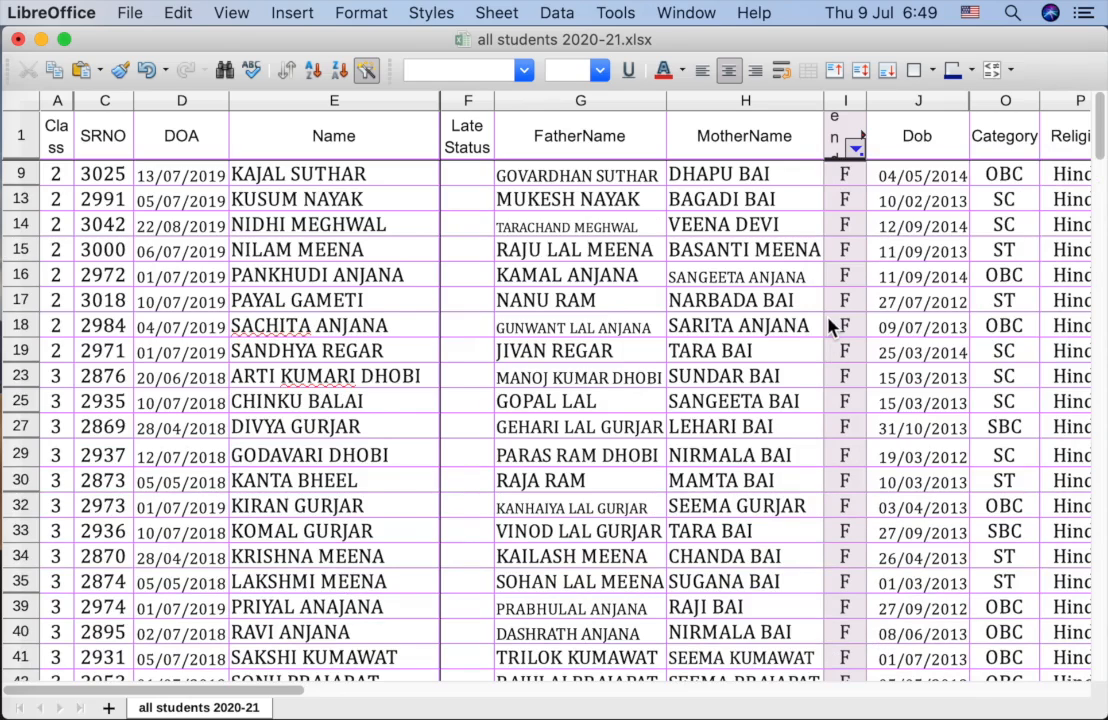
left_click(1015, 101)
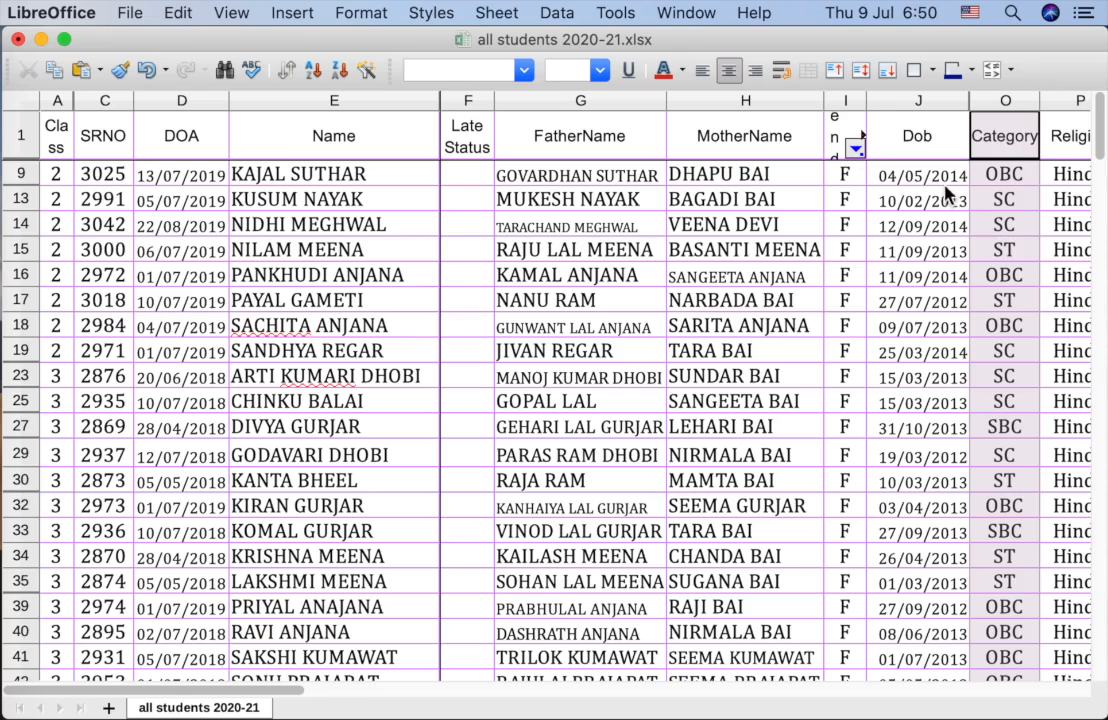
left_click(845, 135)
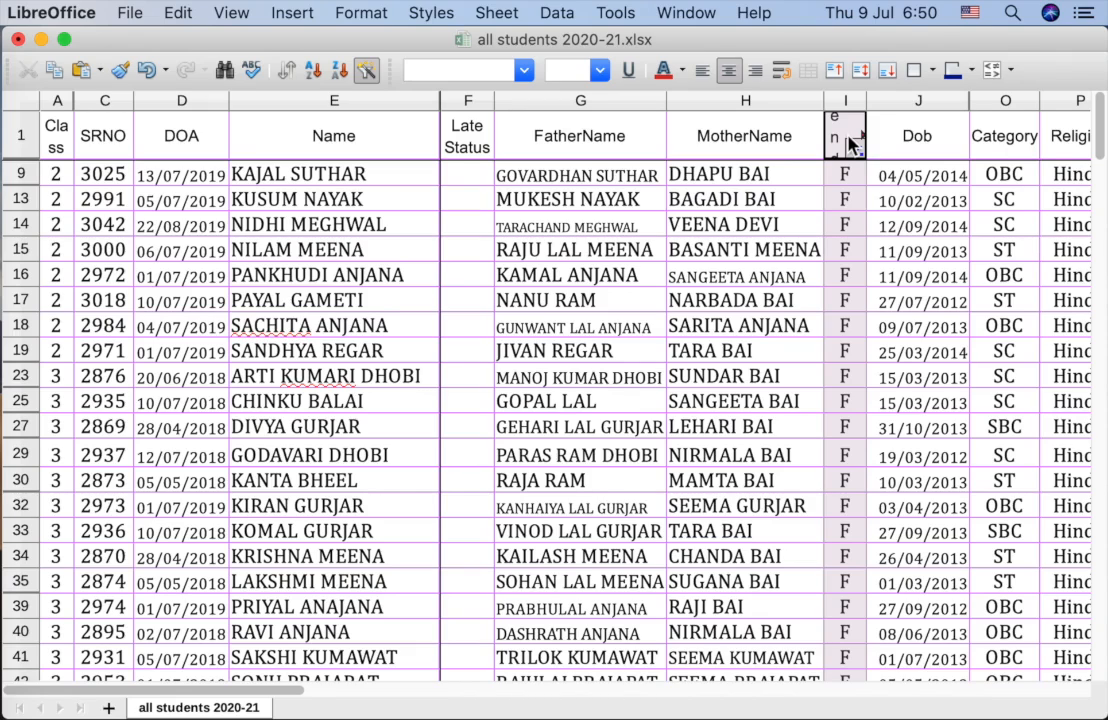
Step: Select header cells I1:O1 and apply AutoFilter to Gender, Dob and Category
left_click(853, 252)
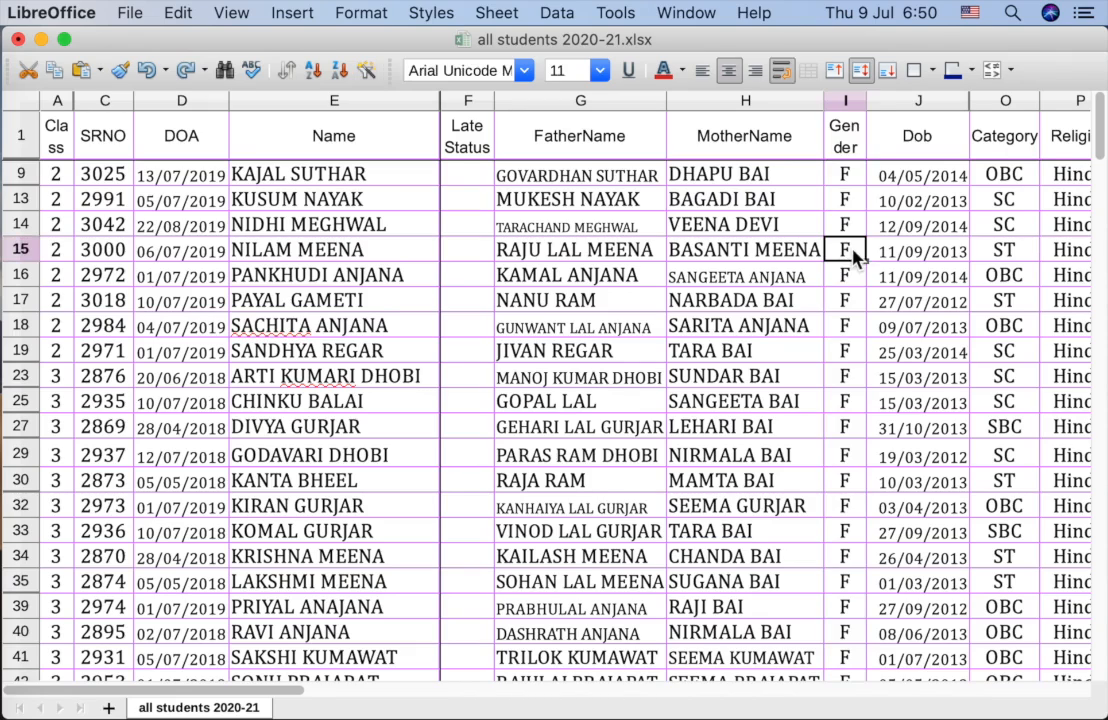
left_click(847, 144)
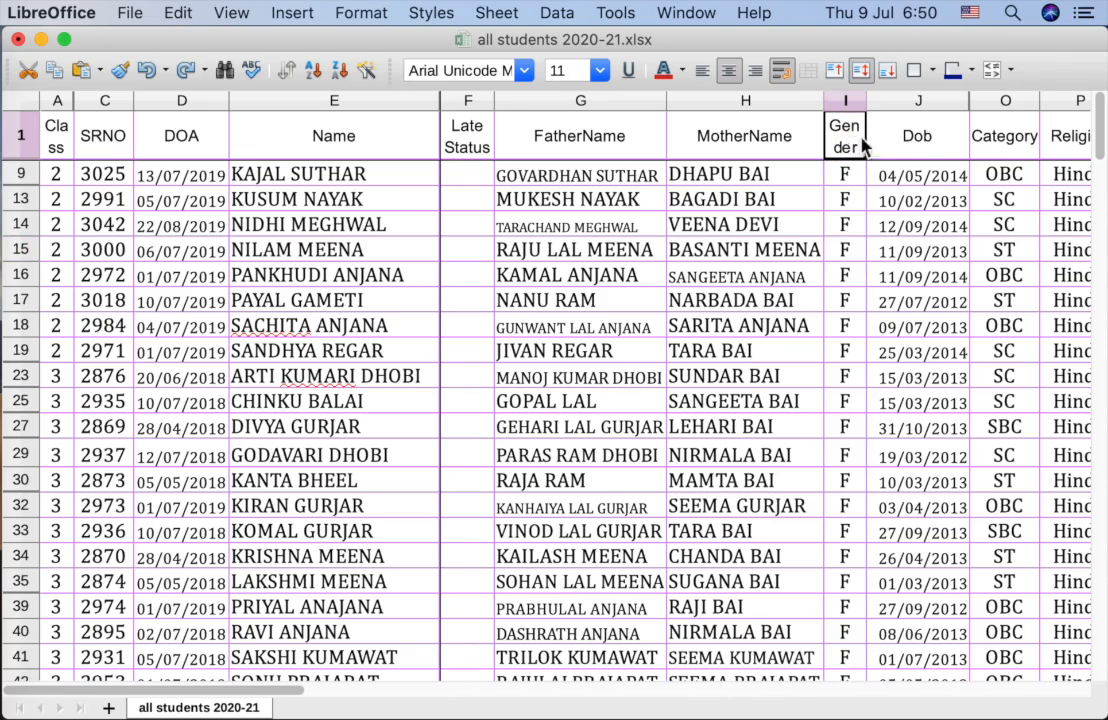
left_click(973, 142, "shift")
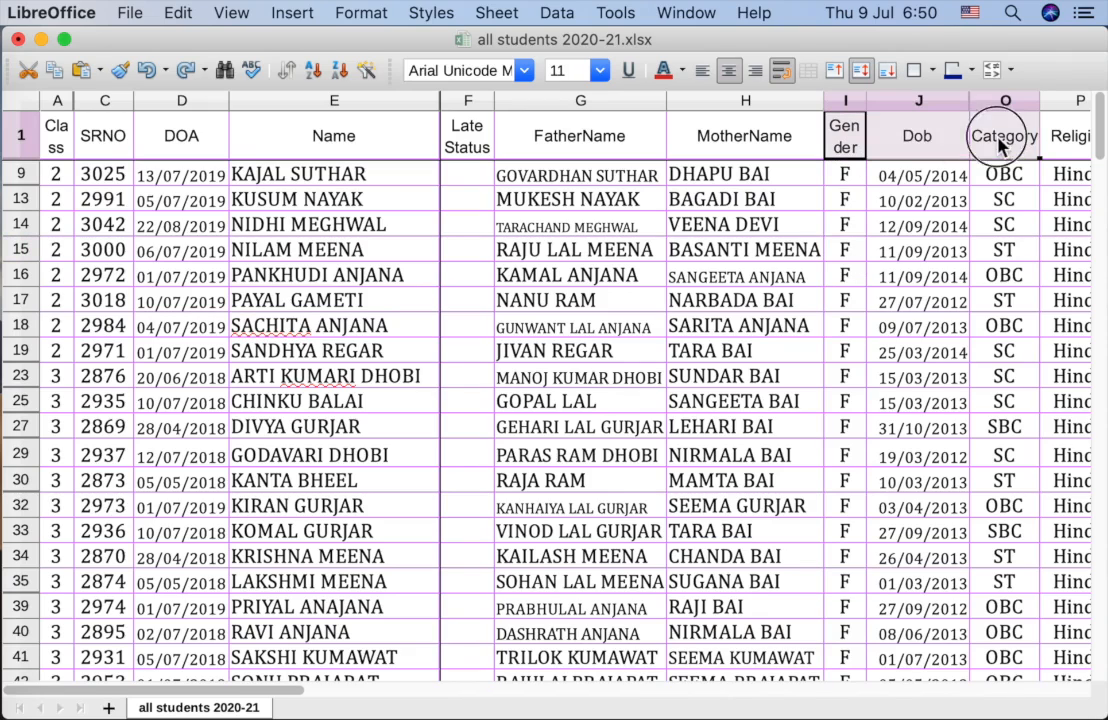
left_click(557, 13)
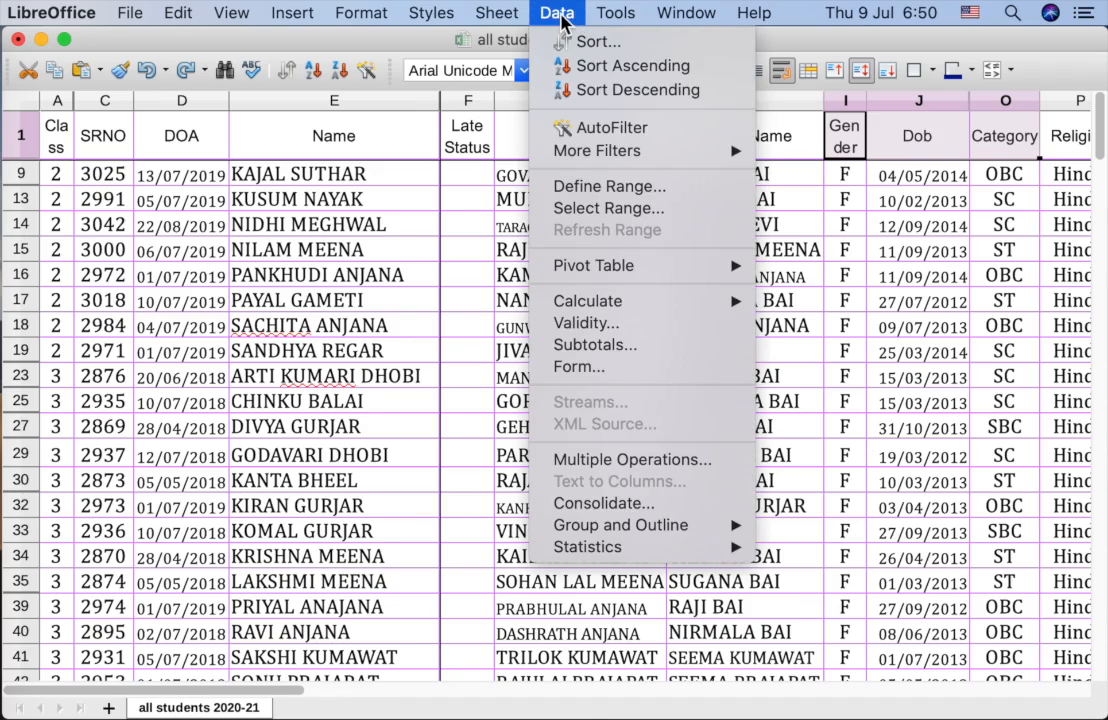
left_click(572, 126)
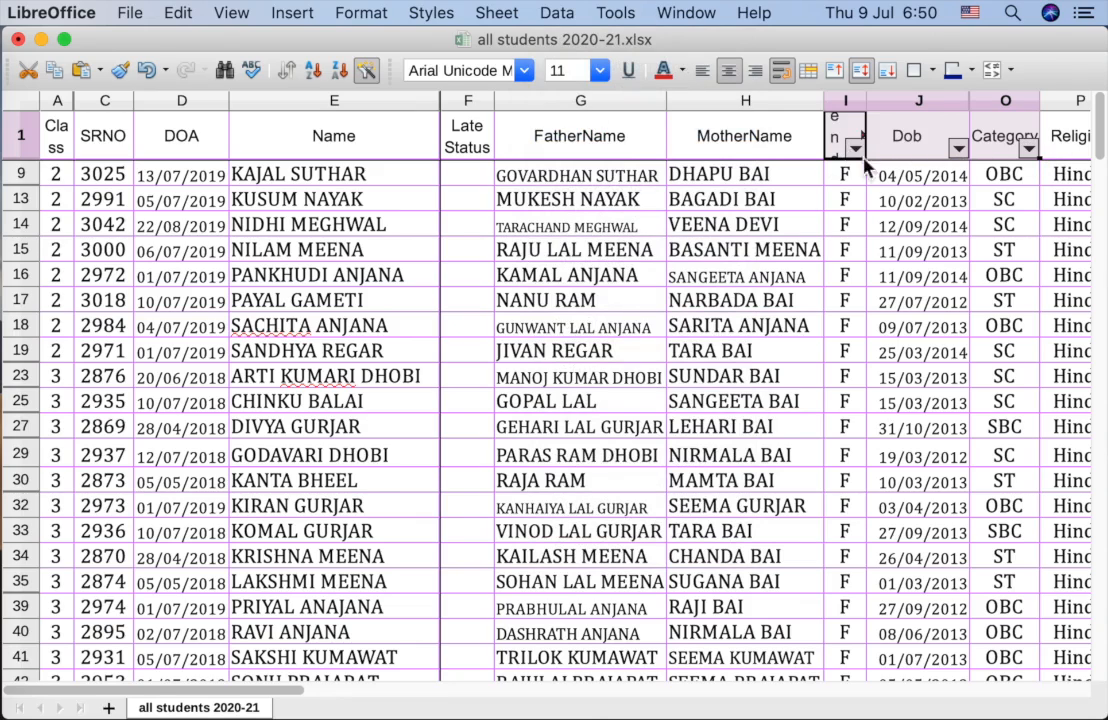
Step: Filter the Category column to OBC only, leaving both genders visible
left_click(1028, 149)
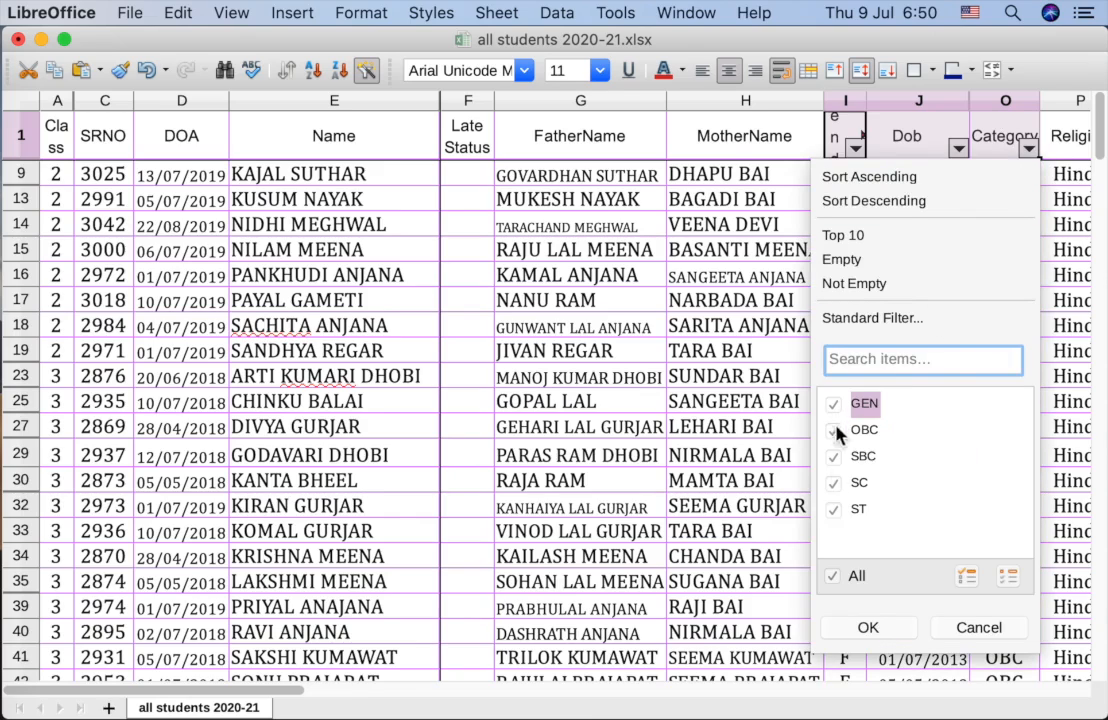
left_click(834, 578)
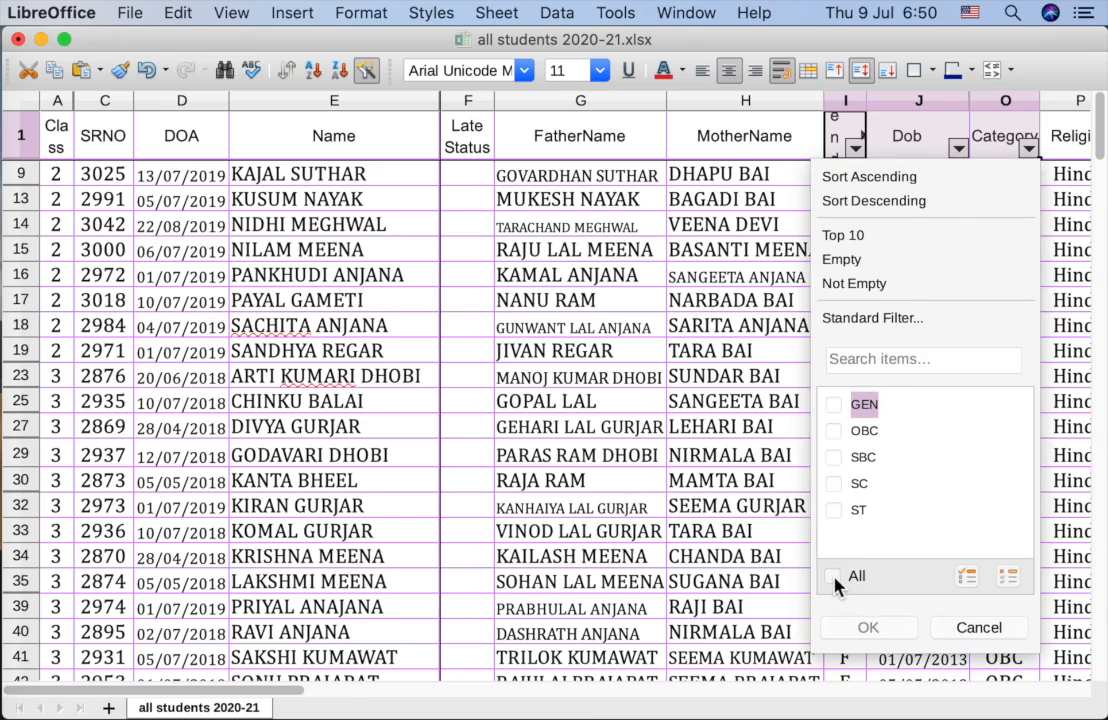
left_click(836, 437)
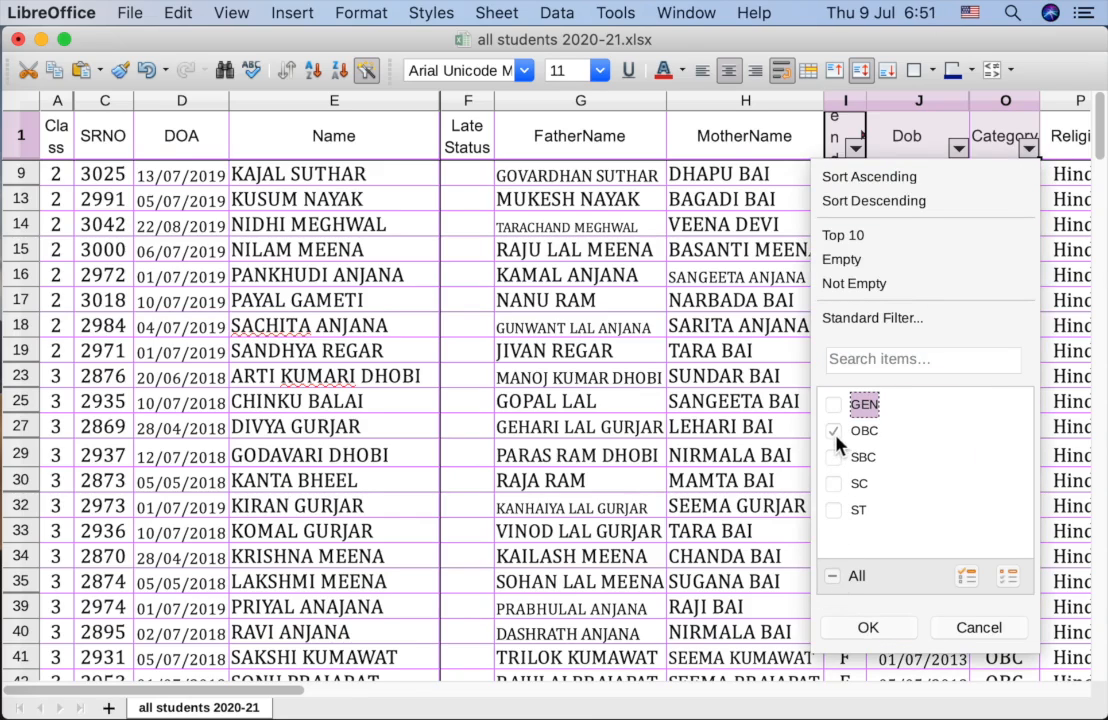
left_click(867, 628)
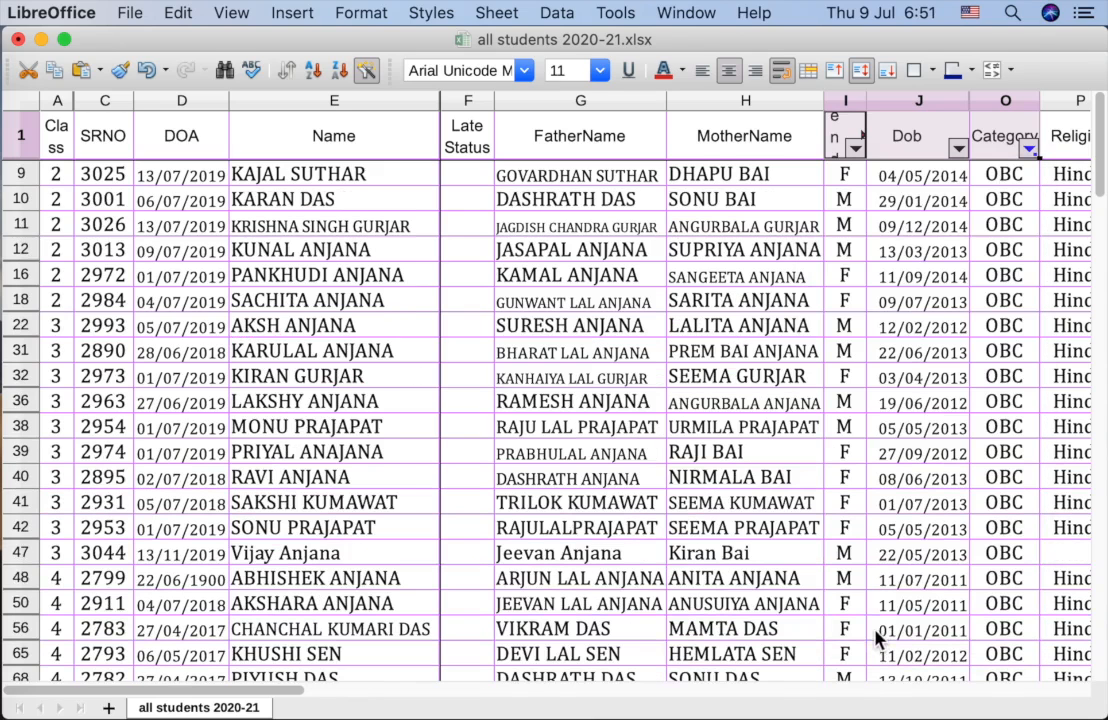
left_click(855, 150)
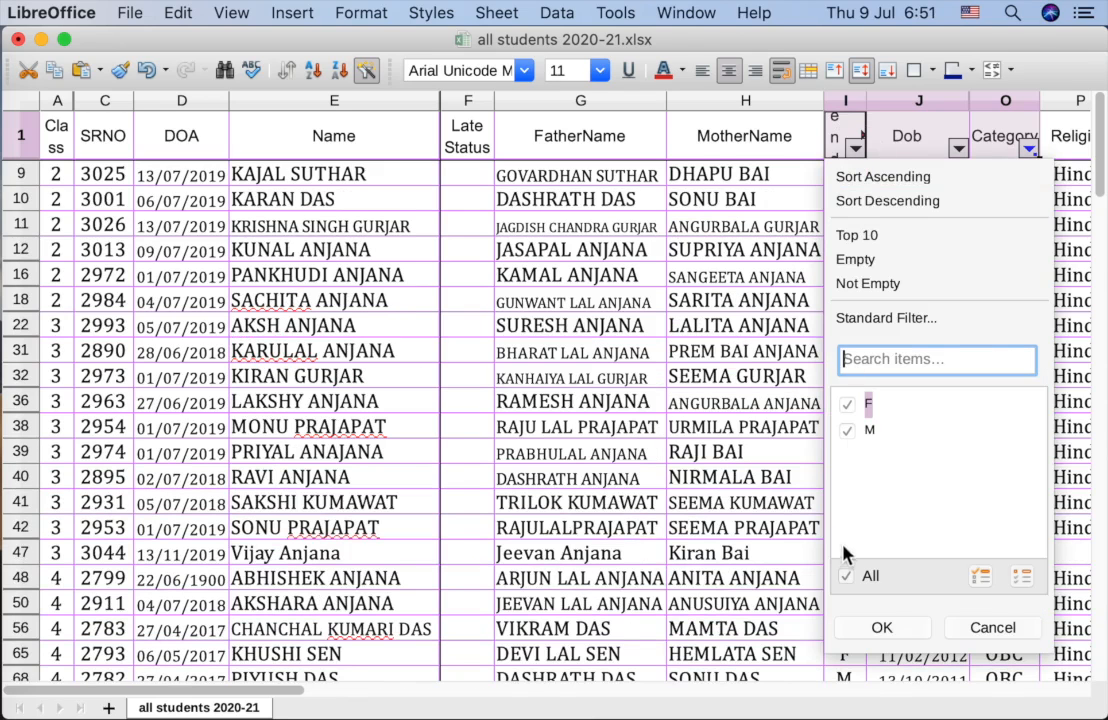
Step: Set the Gender filter to F so only female OBC students remain
left_click(847, 578)
left_click(847, 406)
left_click(881, 628)
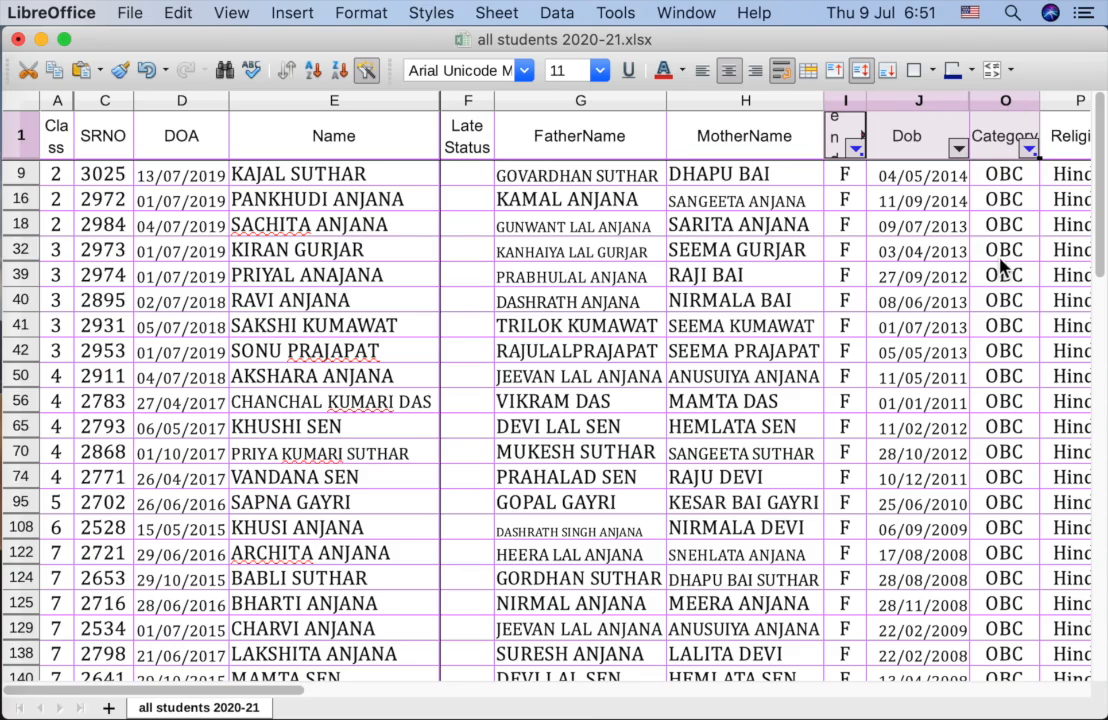
left_click(57, 101)
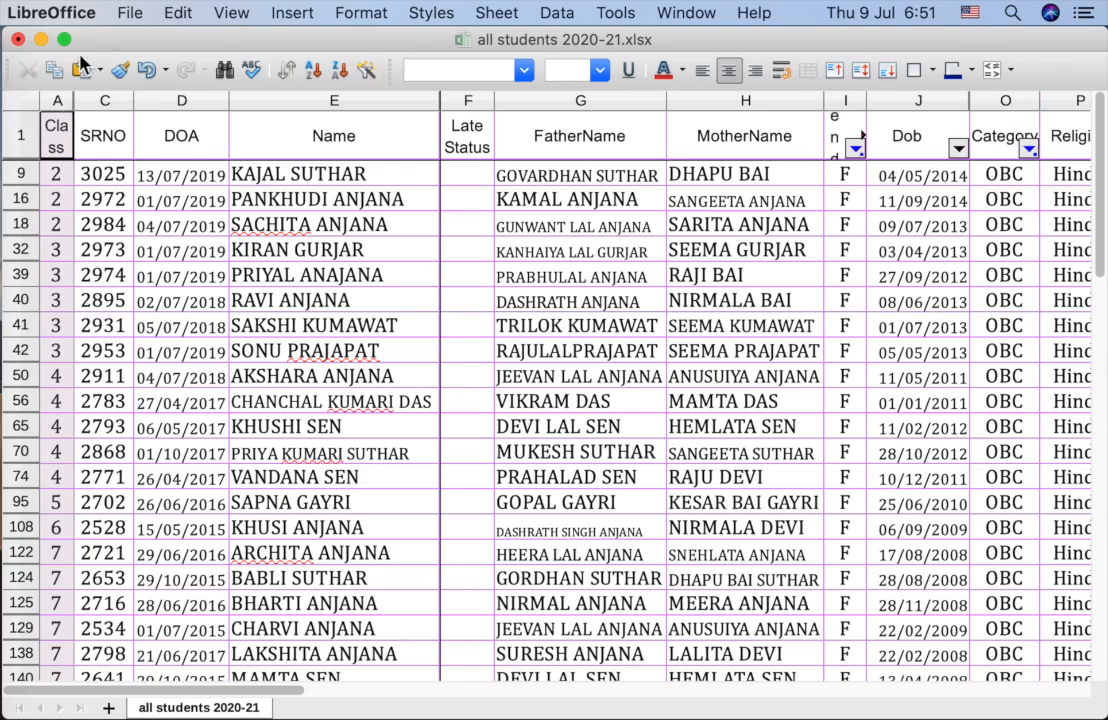
left_click(911, 209)
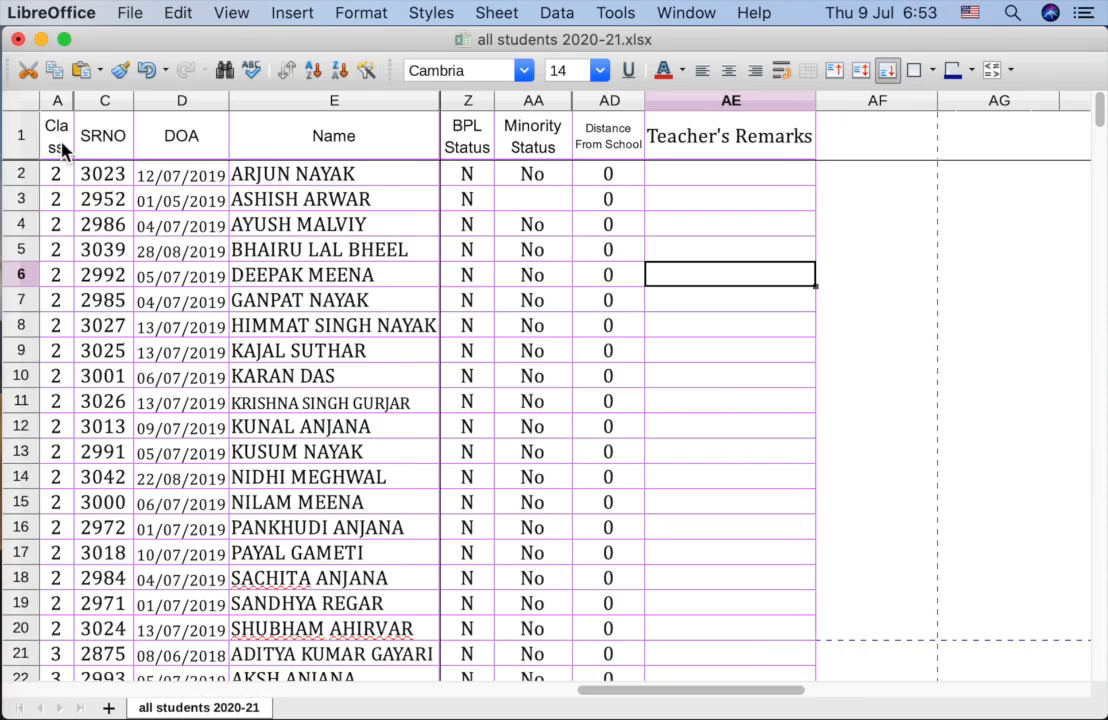
Step: Select header row 1 and apply AutoFilter so every column heading gets a dropdown
left_click_drag(62, 148, 715, 145)
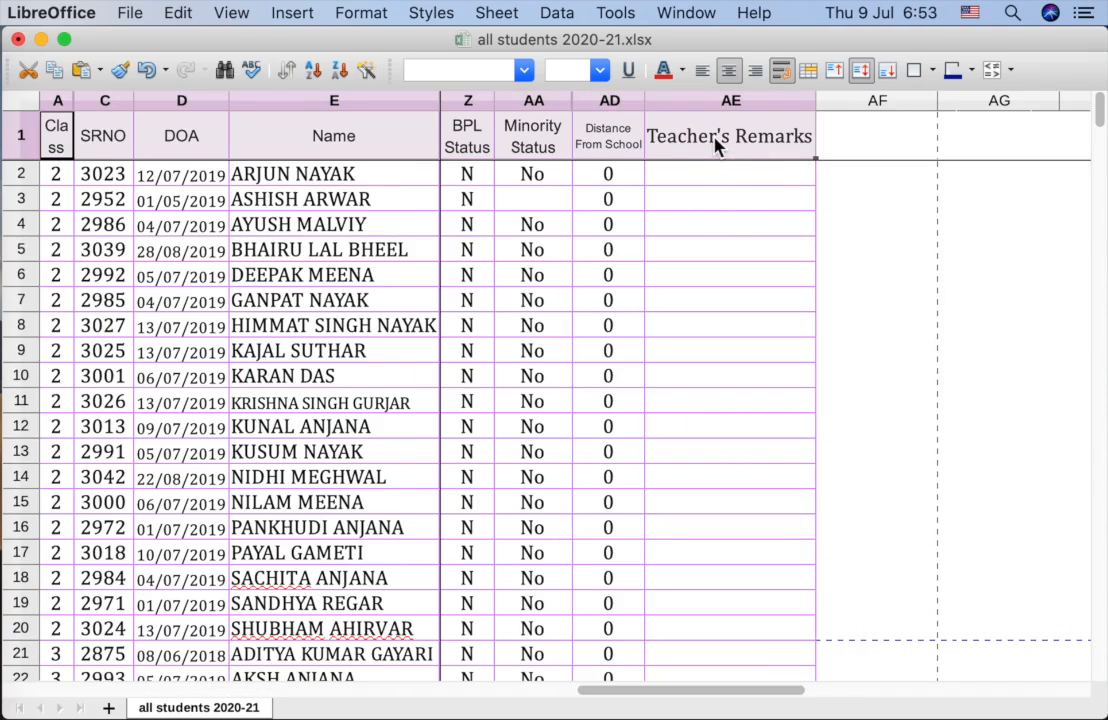
left_click(712, 203)
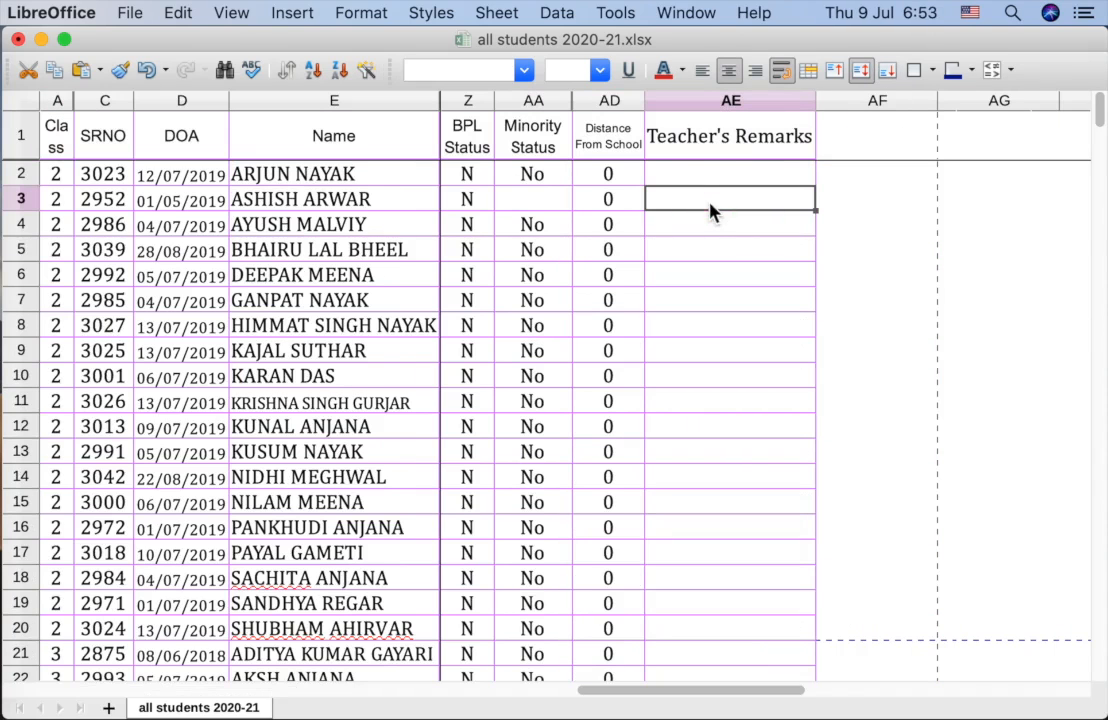
left_click(18, 142)
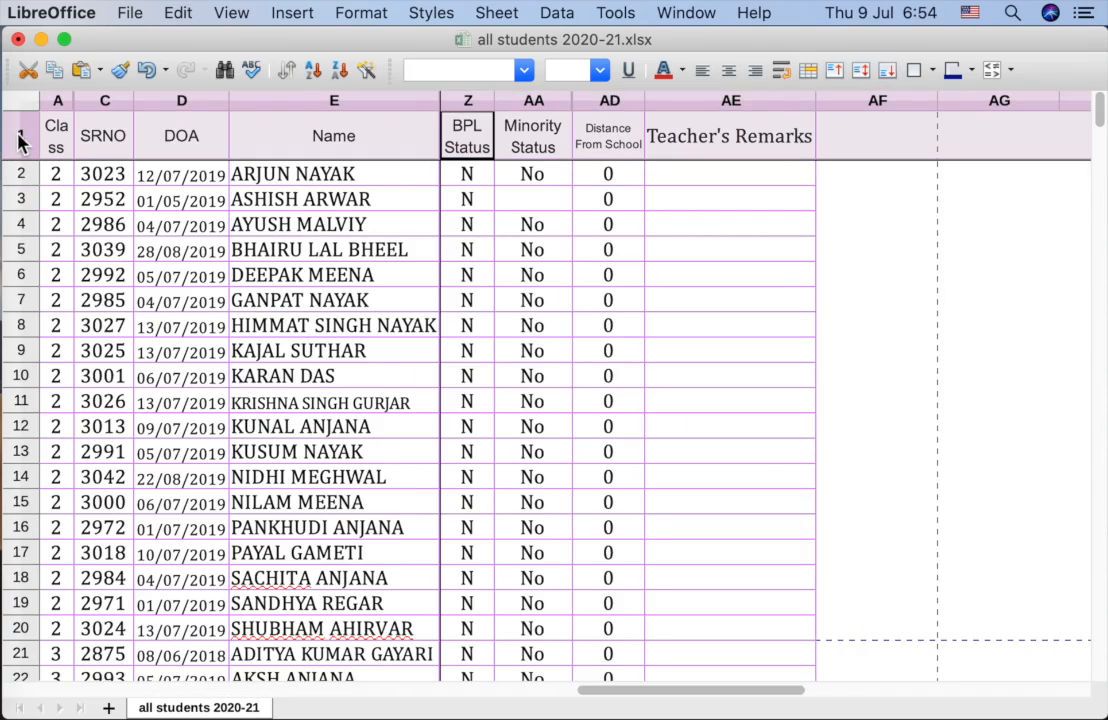
left_click(564, 16)
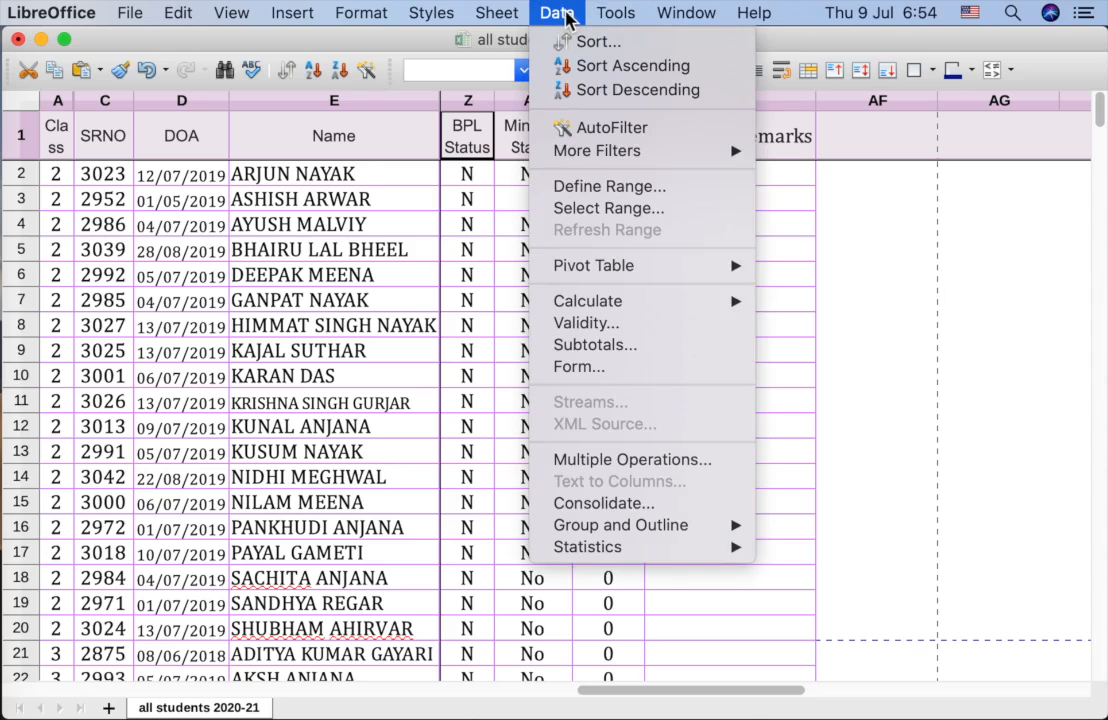
left_click(588, 126)
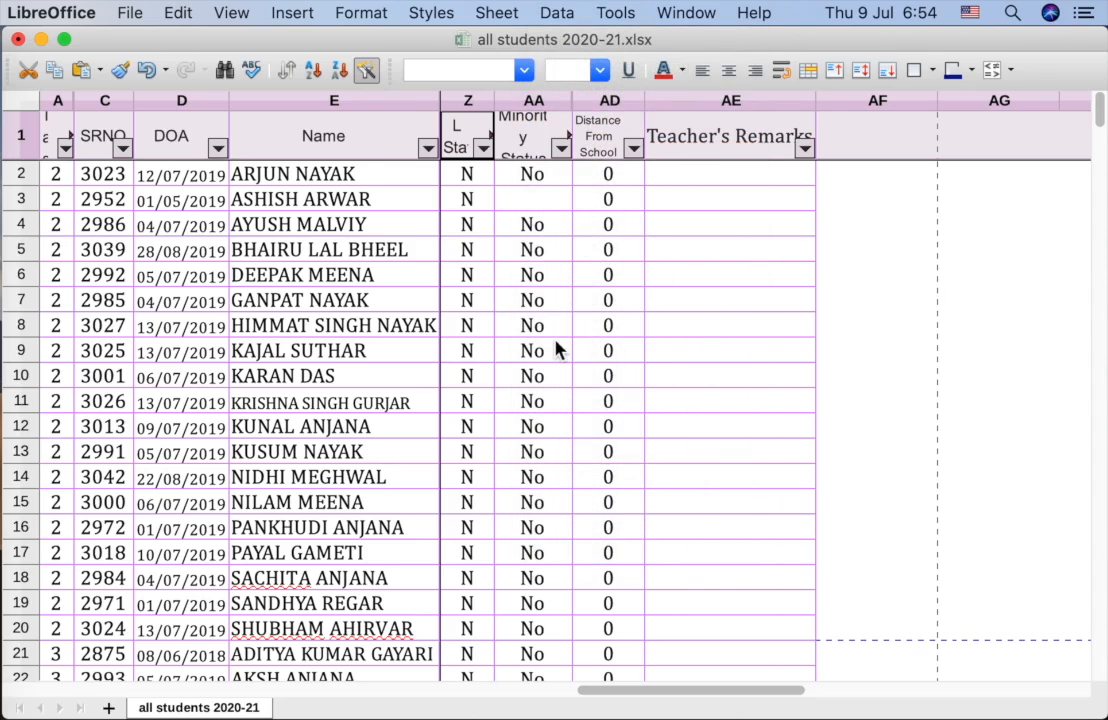
left_click(260, 174)
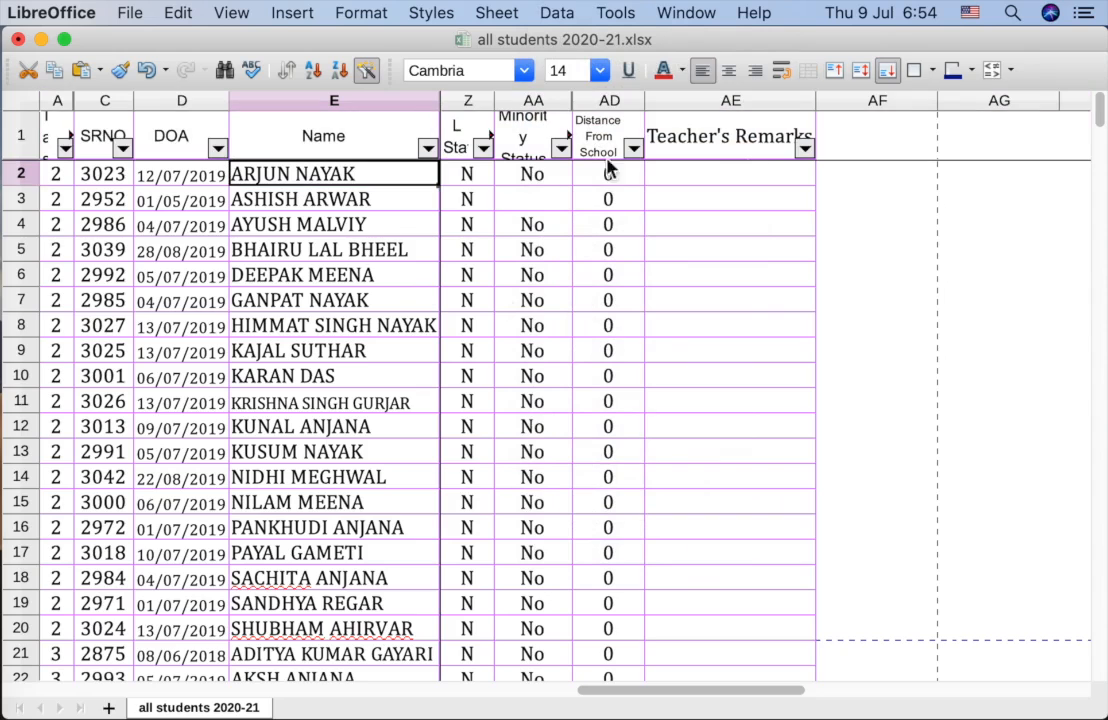
scroll(713, 166, "left", 1)
scroll(858, 166, "left", 6)
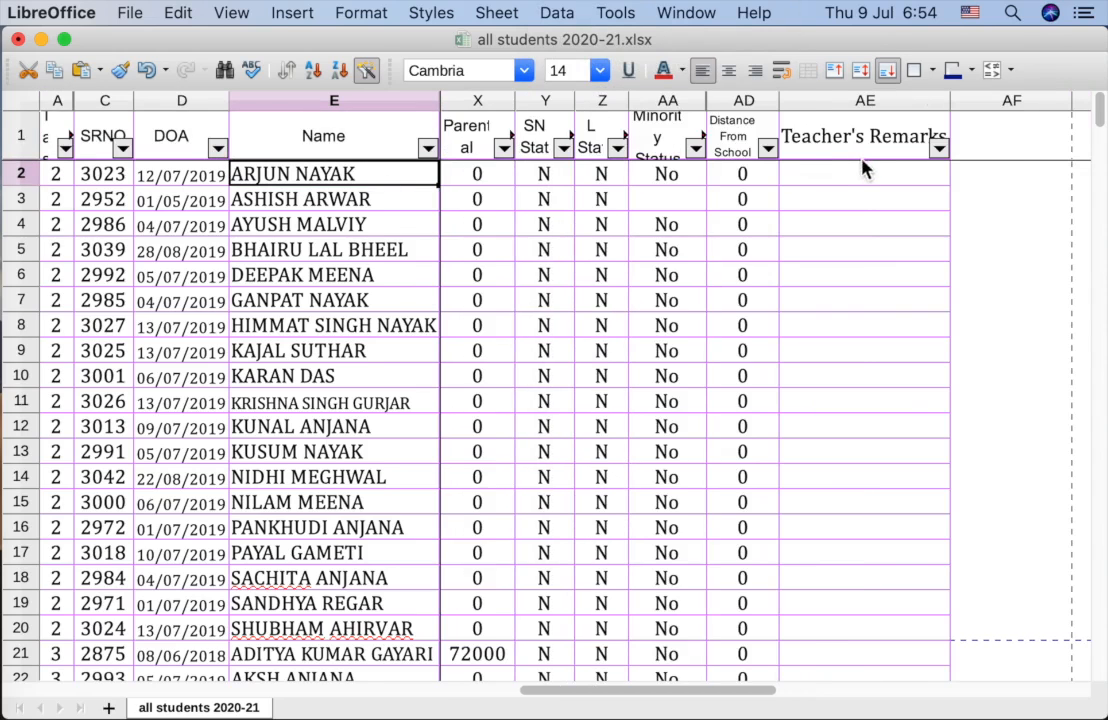
scroll(817, 260, "left", 5)
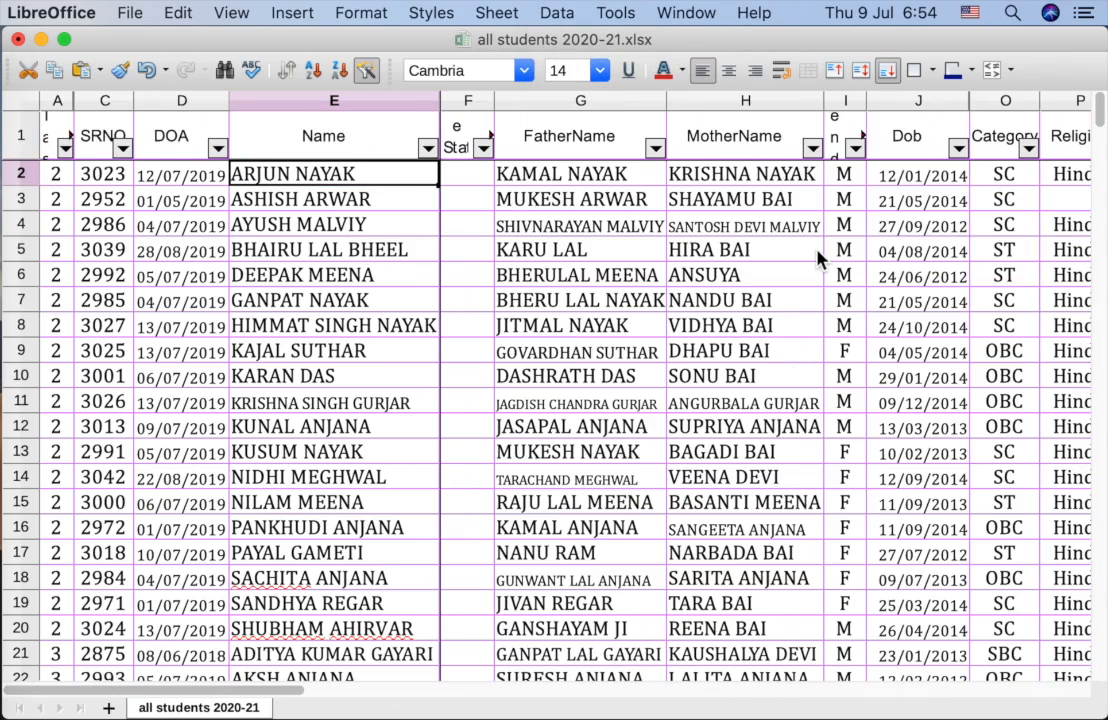
scroll(972, 317, "right", 2)
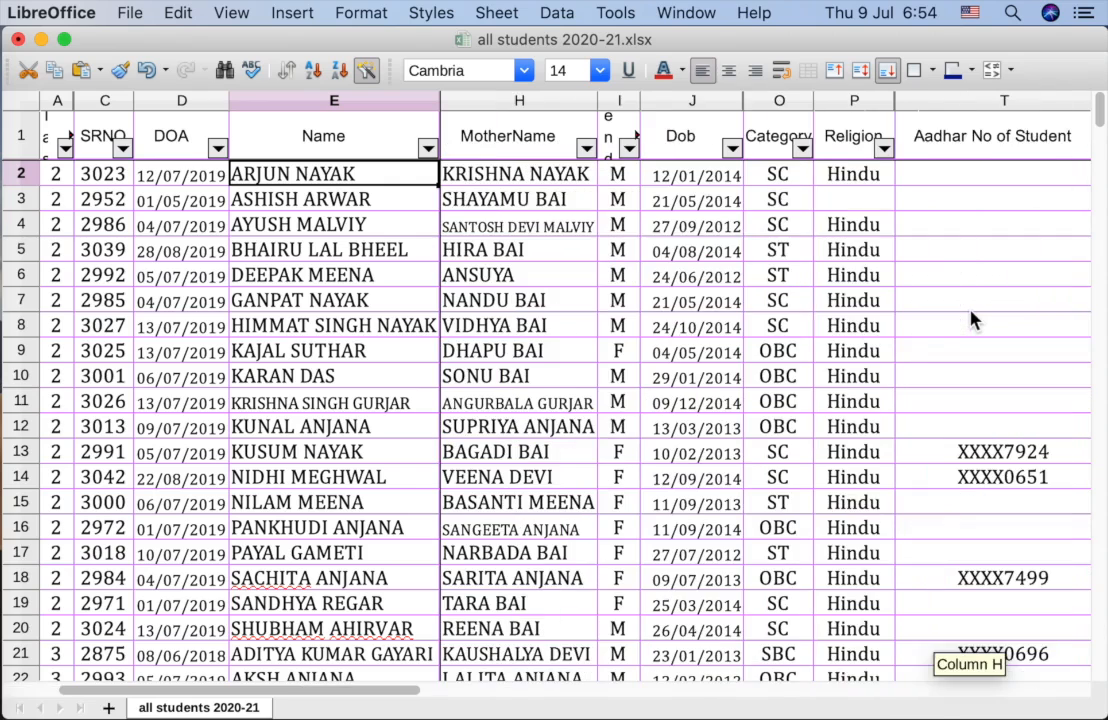
Step: Filter the Category column to OBC only
left_click(802, 149)
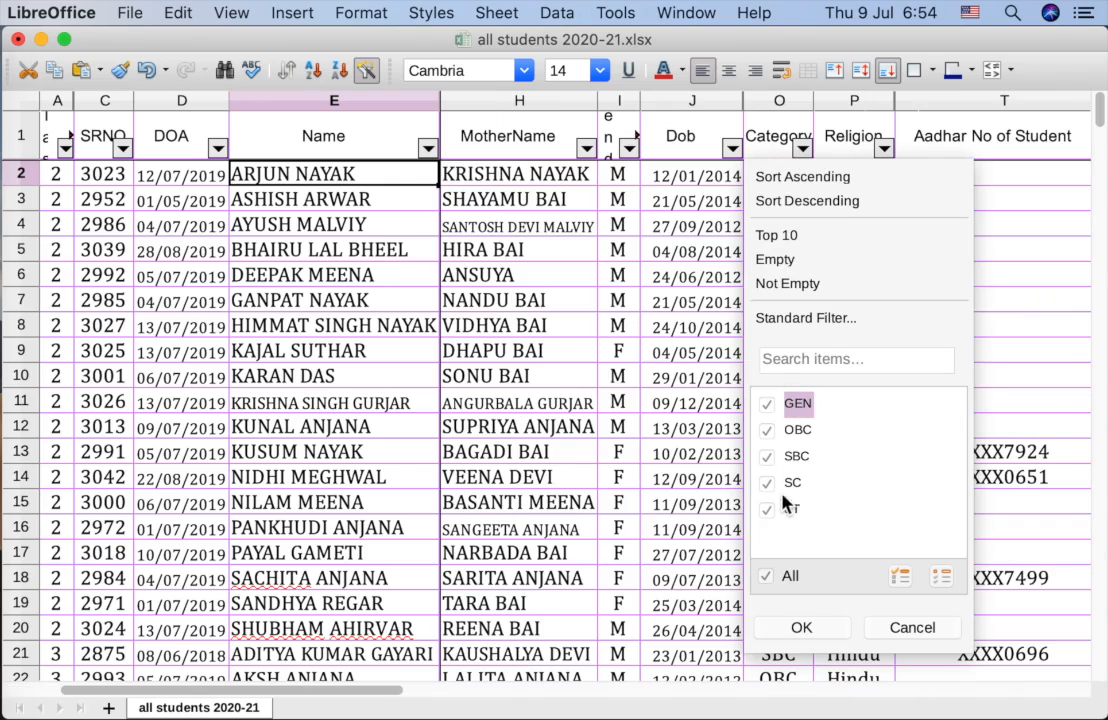
left_click(766, 578)
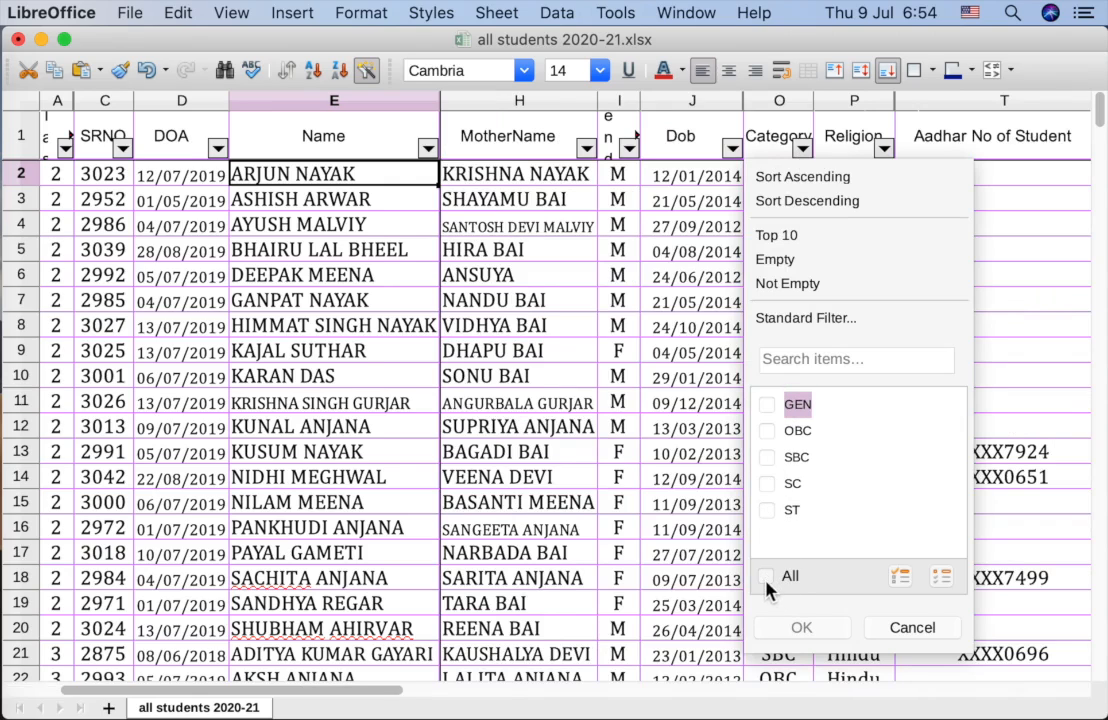
left_click(767, 431)
left_click(798, 628)
Step: Filter the Gender column to F only, leaving OBC female students
left_click(629, 148)
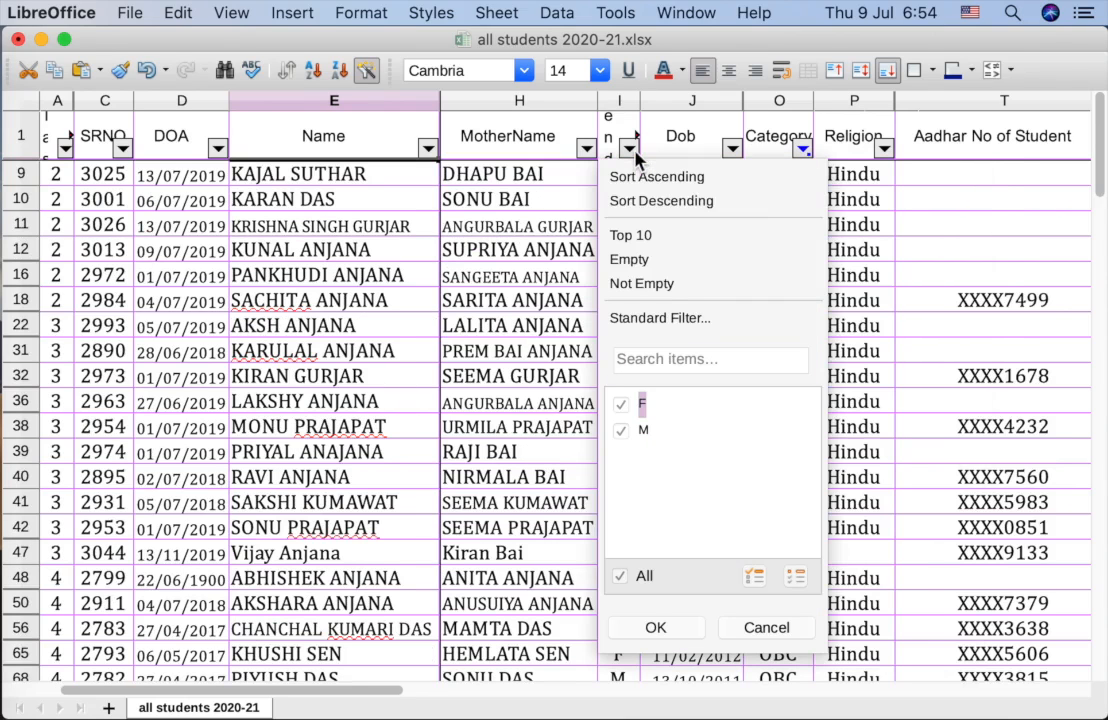
left_click(623, 580)
left_click(622, 405)
left_click(652, 628)
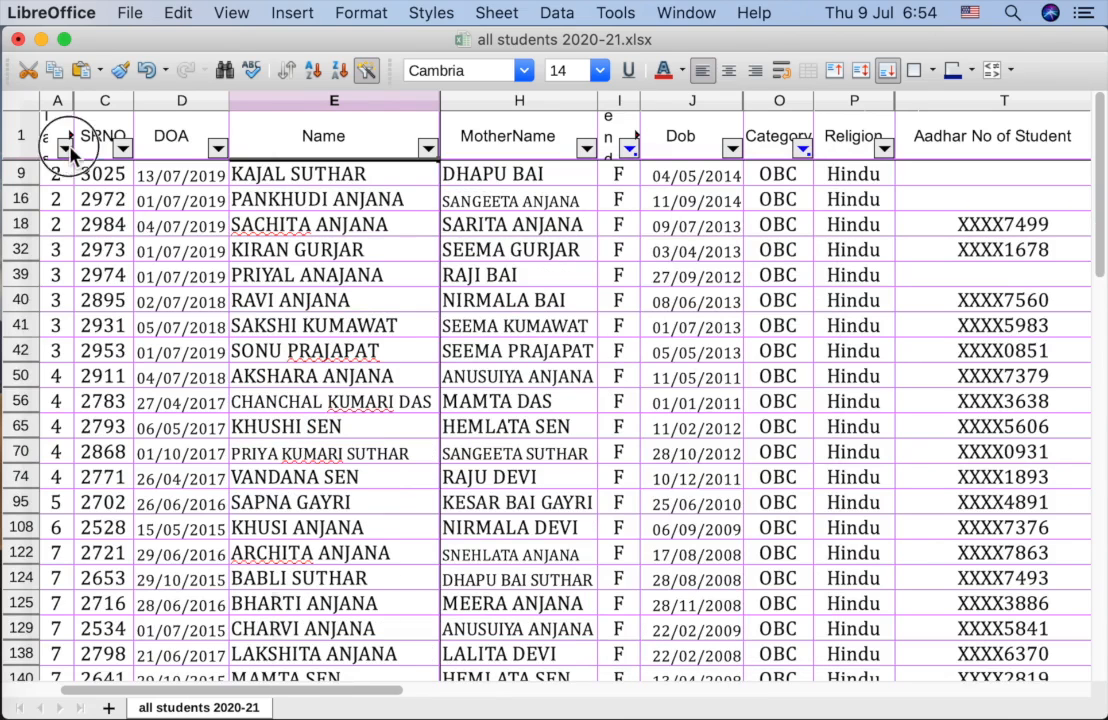
Step: Filter the Class column to classes 4 and 5 only, leaving six students
left_click(66, 149)
left_click(63, 578)
left_click(63, 432)
left_click(63, 457)
left_click(63, 484)
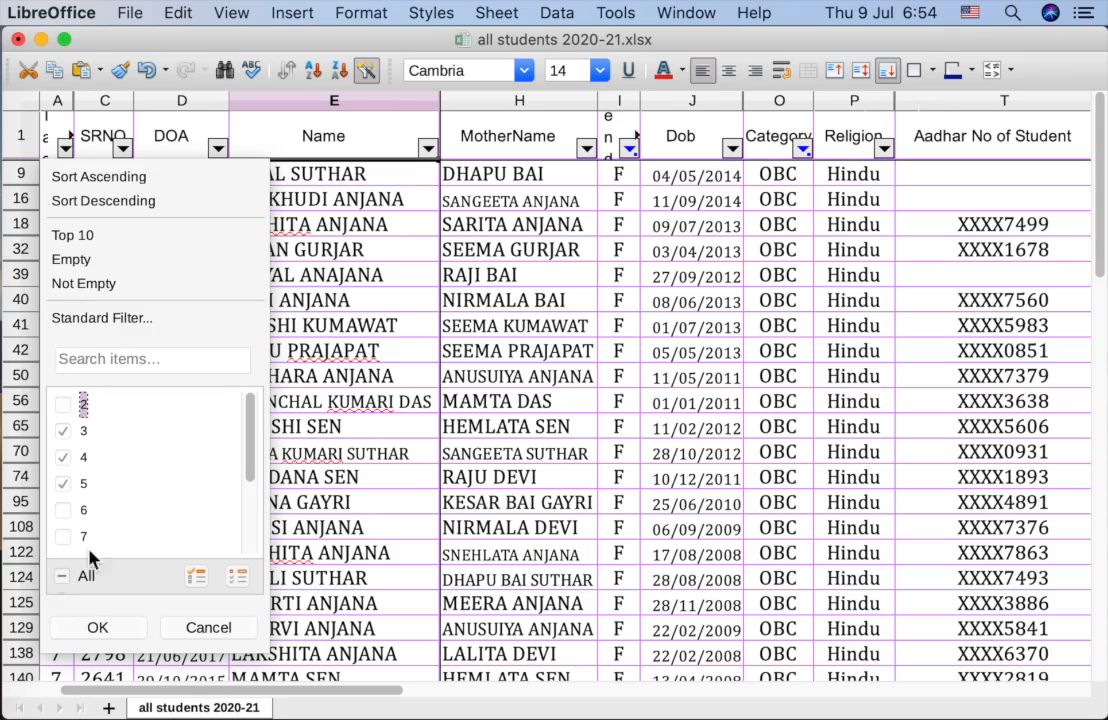
left_click(62, 578)
left_click(63, 457)
left_click(63, 484)
left_click(63, 582)
left_click(63, 457)
left_click(64, 484)
left_click(98, 628)
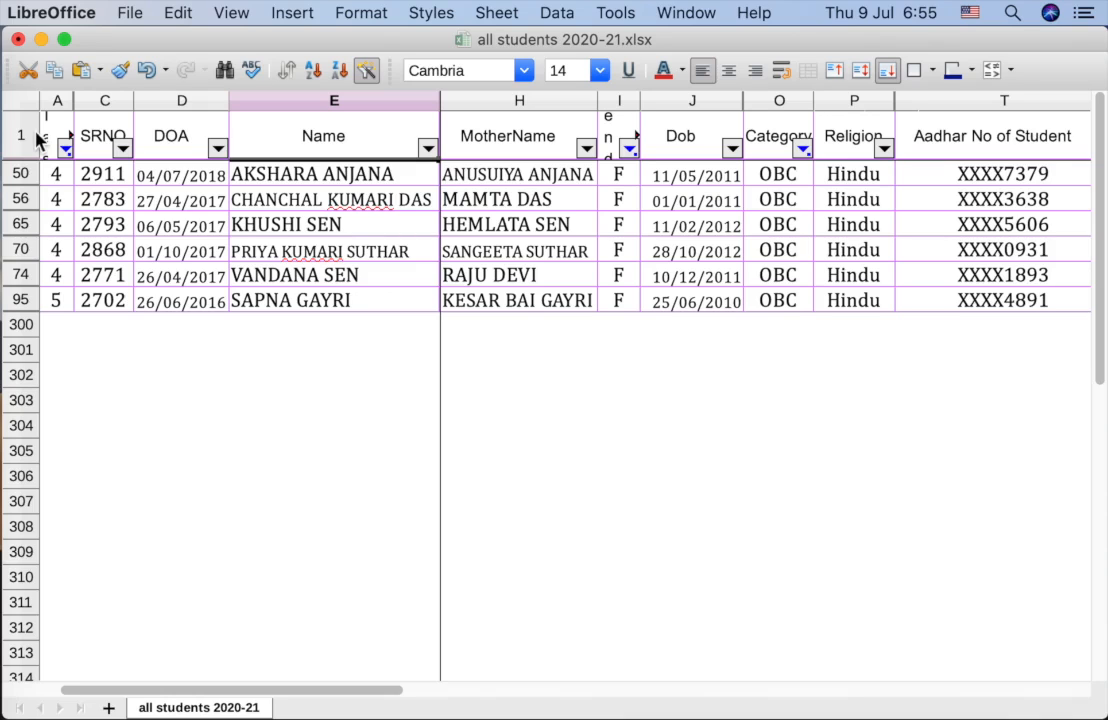
Step: Turn off AutoFilter and scroll the sheet to confirm all student rows are back
left_click(557, 14)
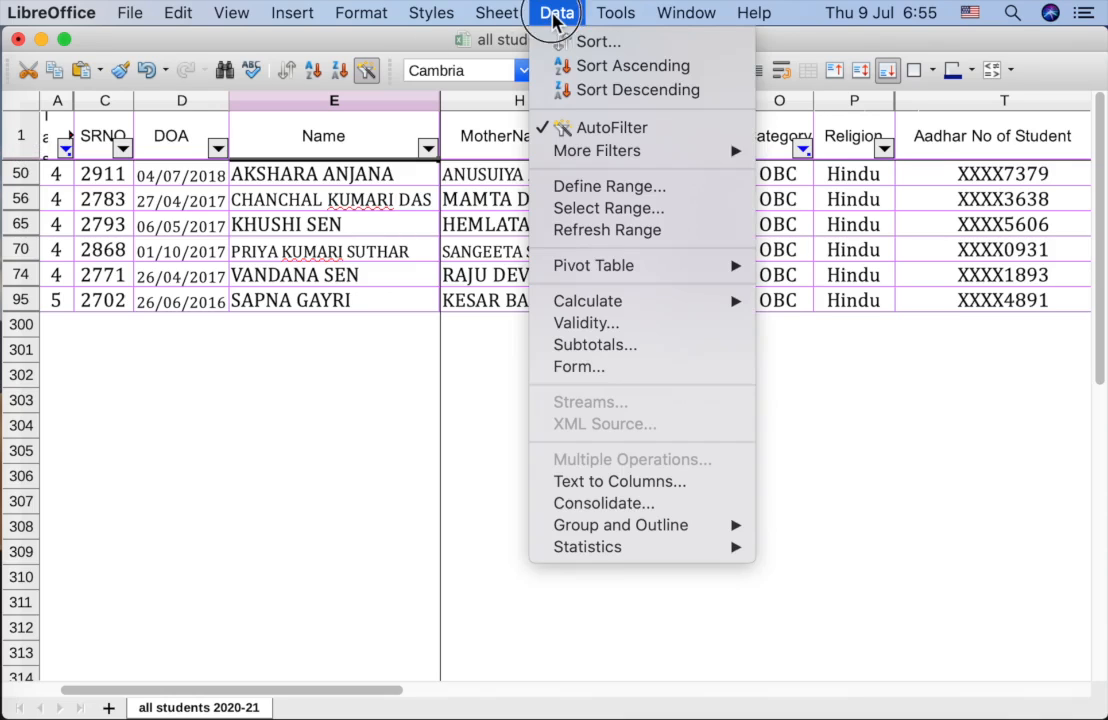
left_click(560, 128)
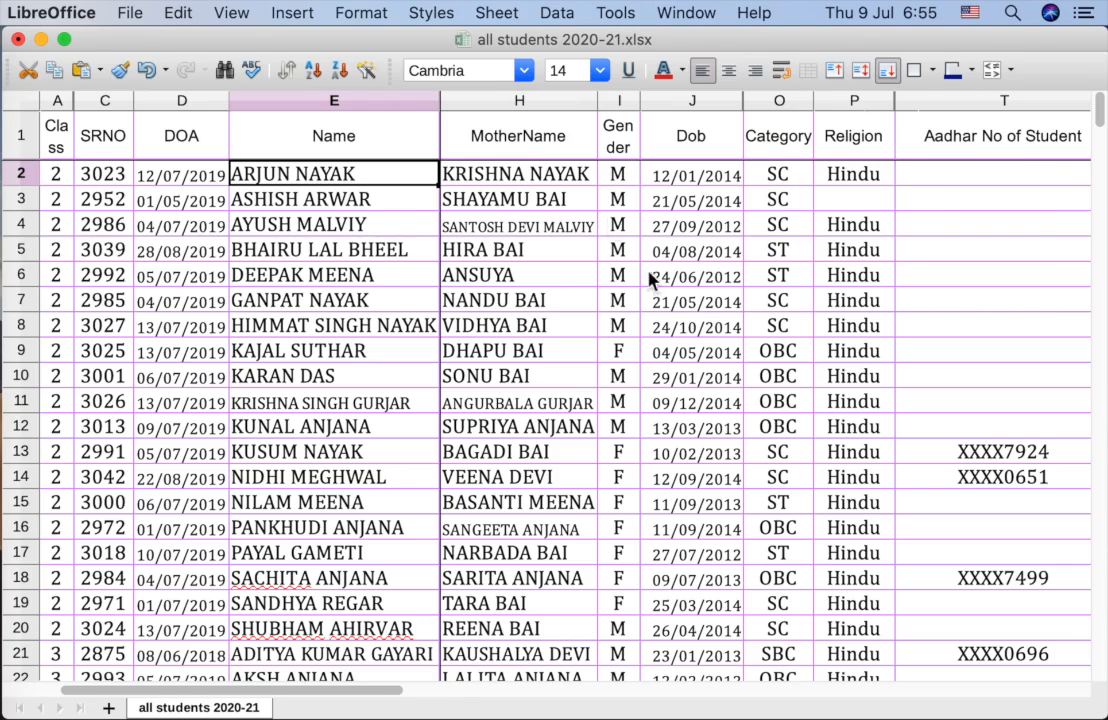
left_click(779, 296)
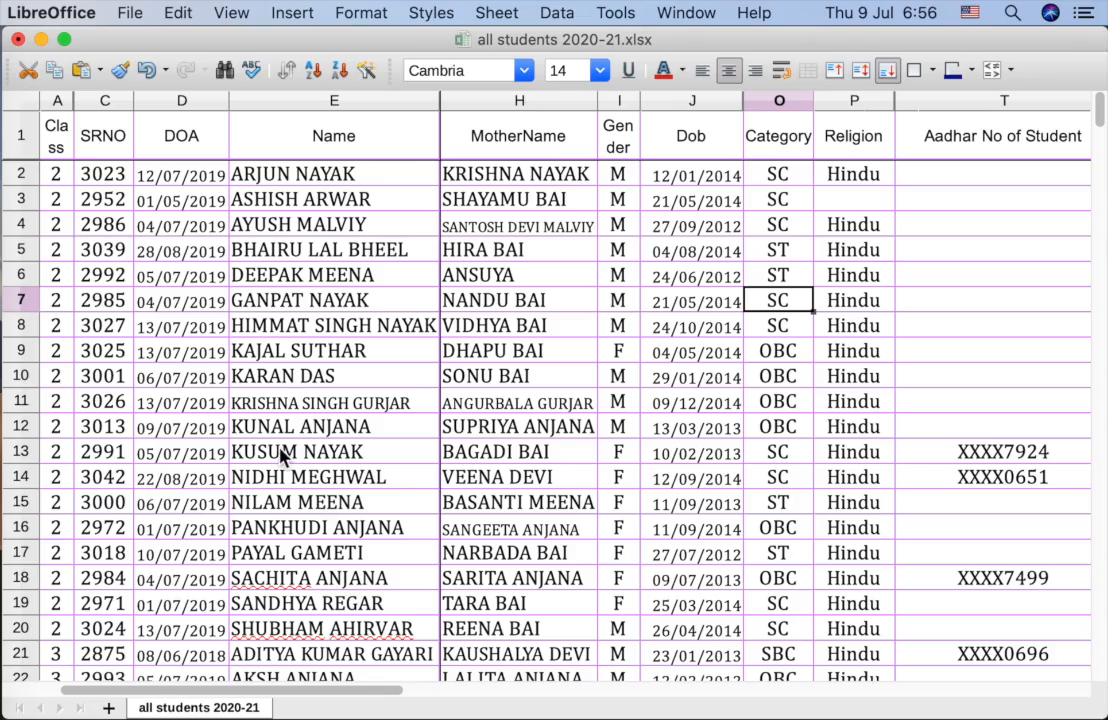
scroll(317, 453, "down", 15)
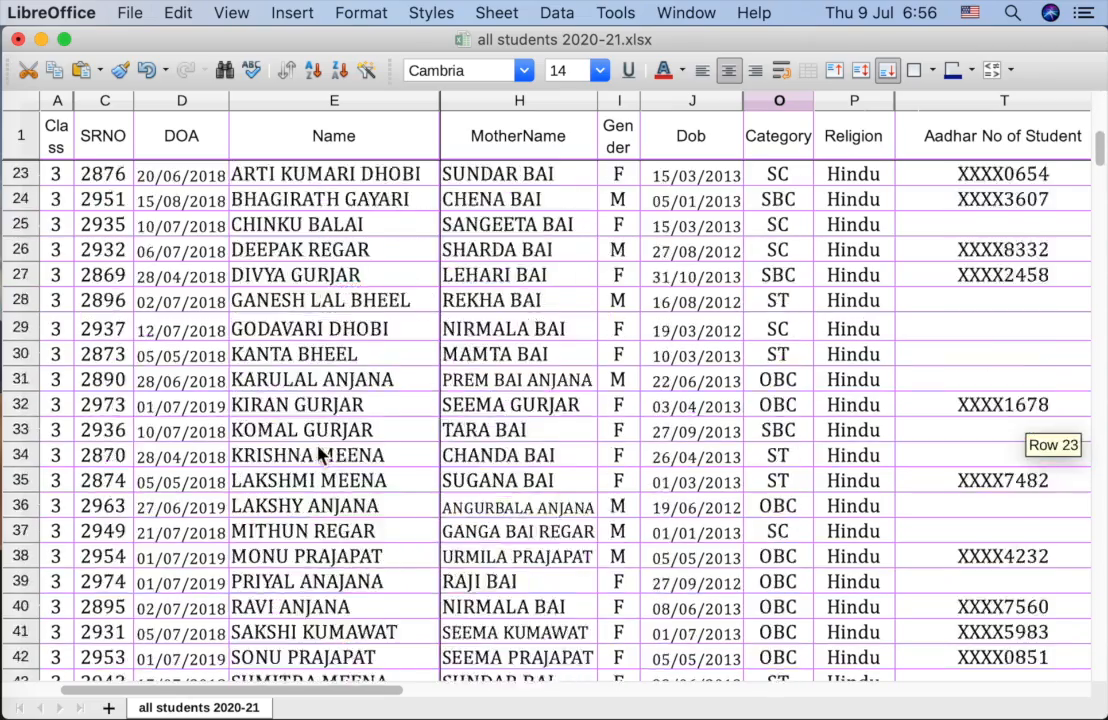
scroll(317, 453, "down", 12)
scroll(317, 453, "up", 20)
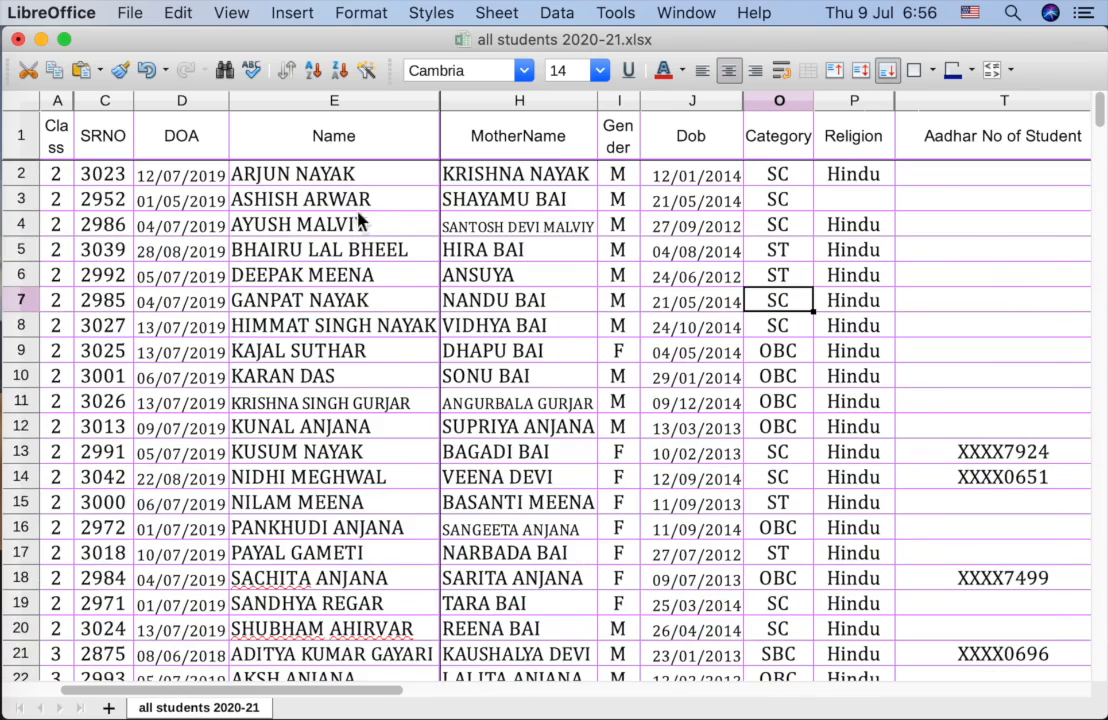
Step: Clear all Name filter entries and search the student's full name so only row 10 shows
left_click(382, 105)
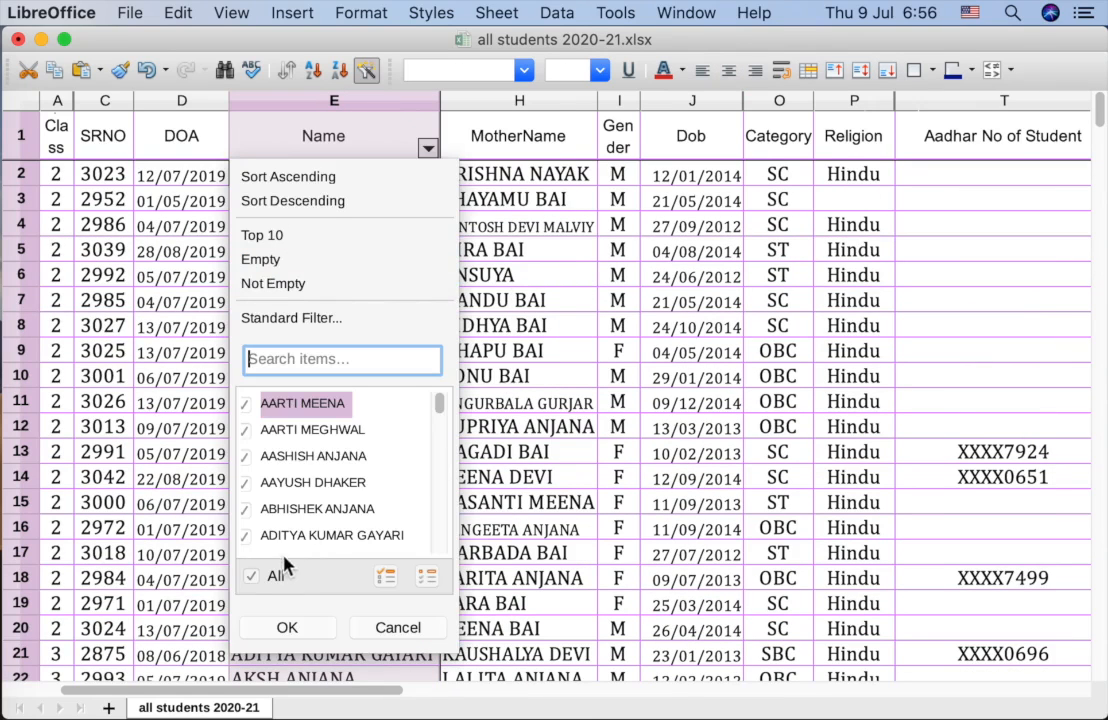
left_click(250, 580)
scroll(297, 453, "down", 10)
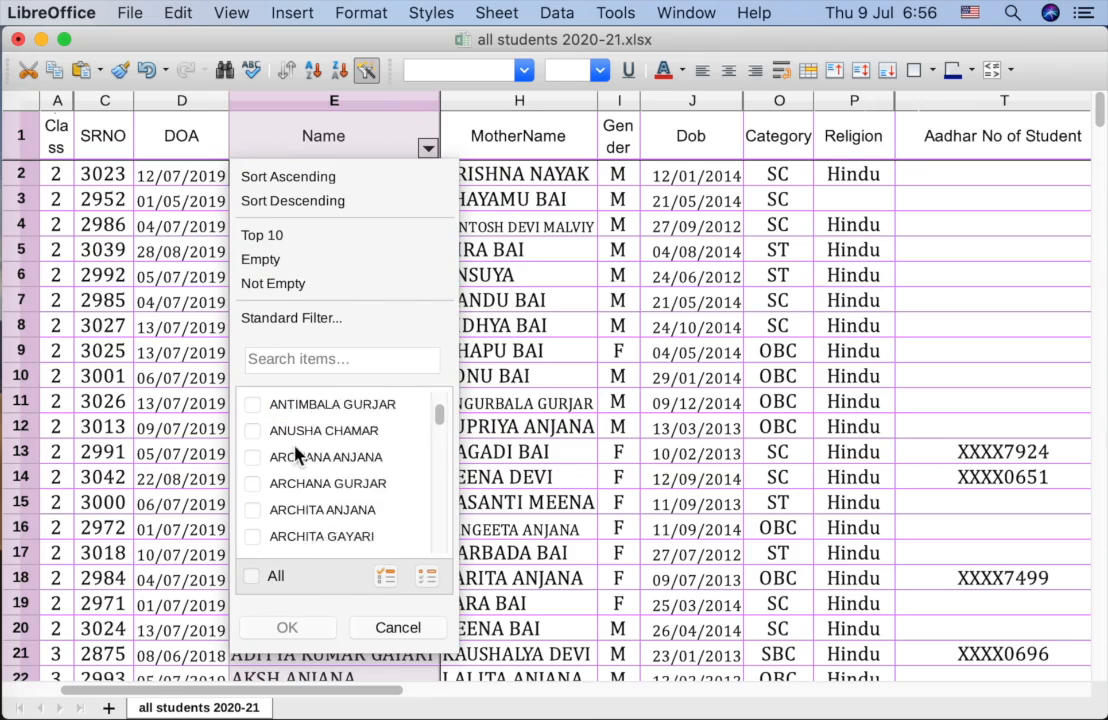
scroll(296, 487, "down", 5)
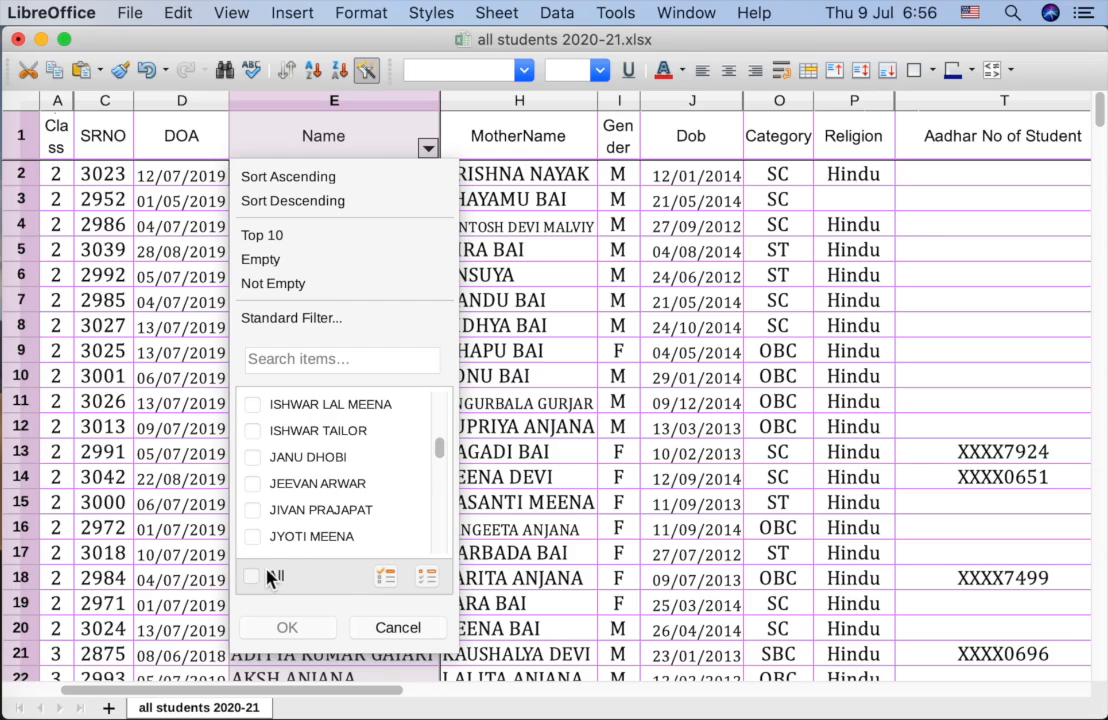
left_click(314, 364)
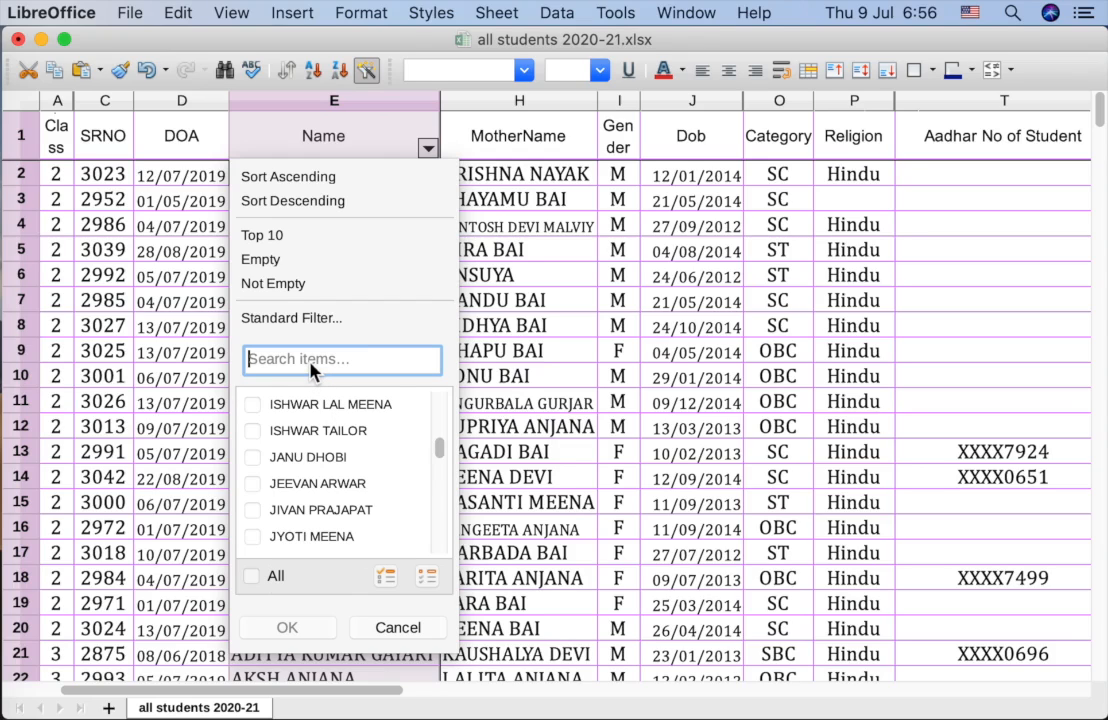
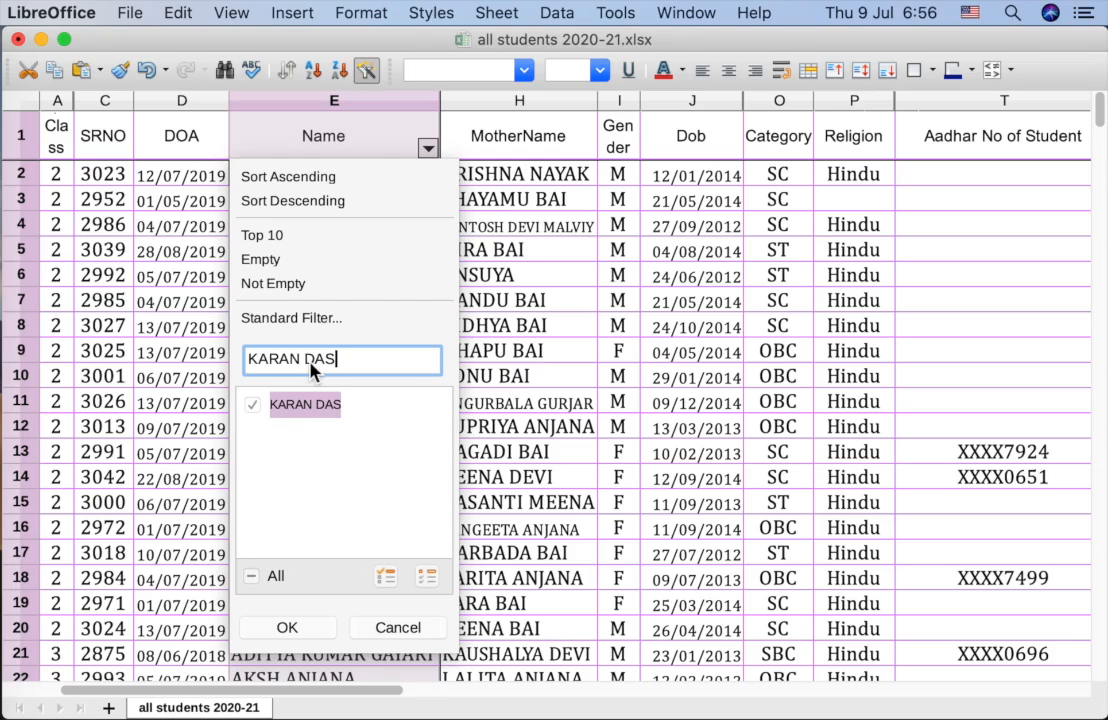
left_click(288, 628)
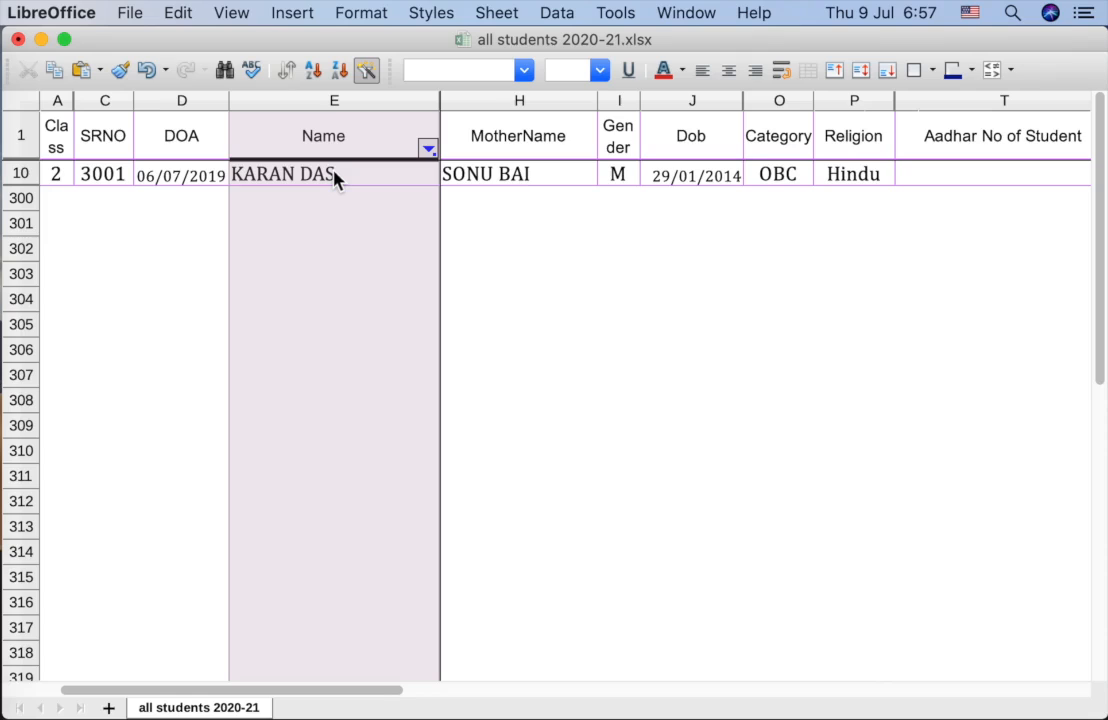
Step: Search the Name filter for 'ARTI' to list the five matching students
left_click(334, 425)
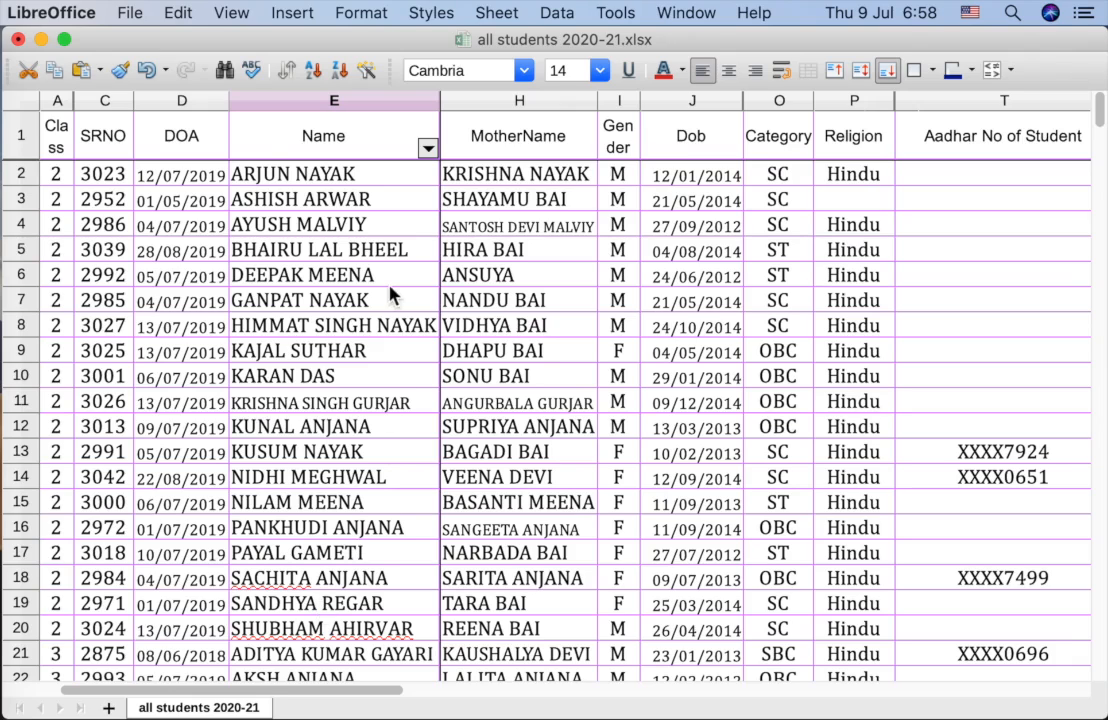
left_click(427, 148)
left_click(341, 362)
type("ARTI")
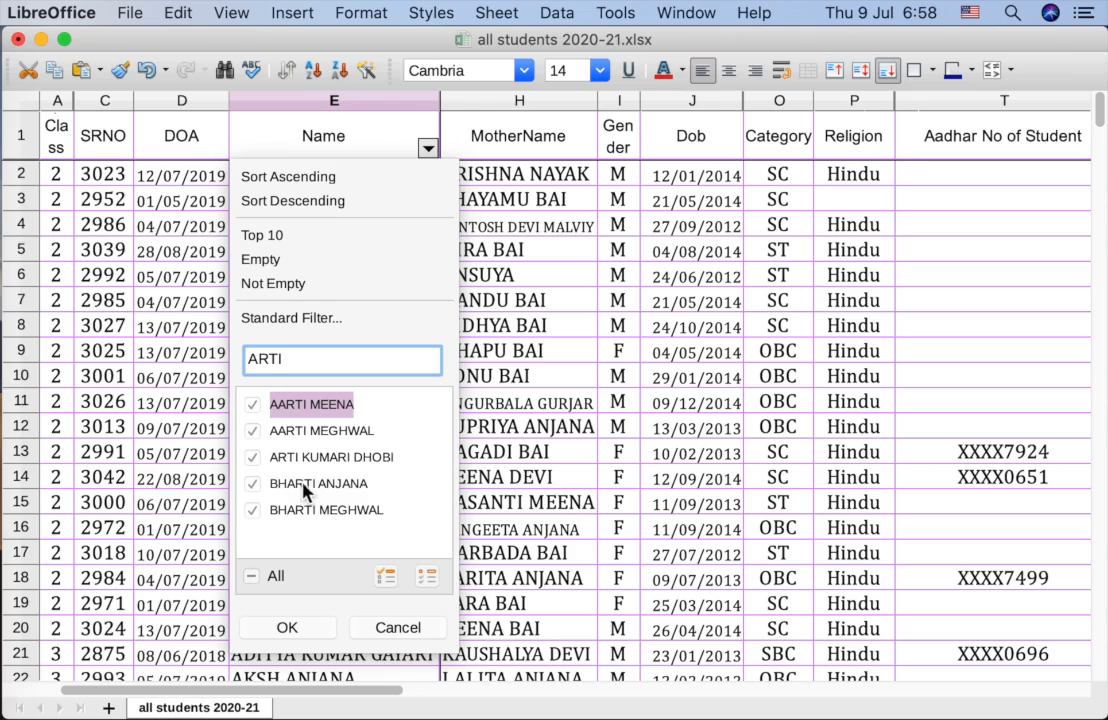
left_click(287, 628)
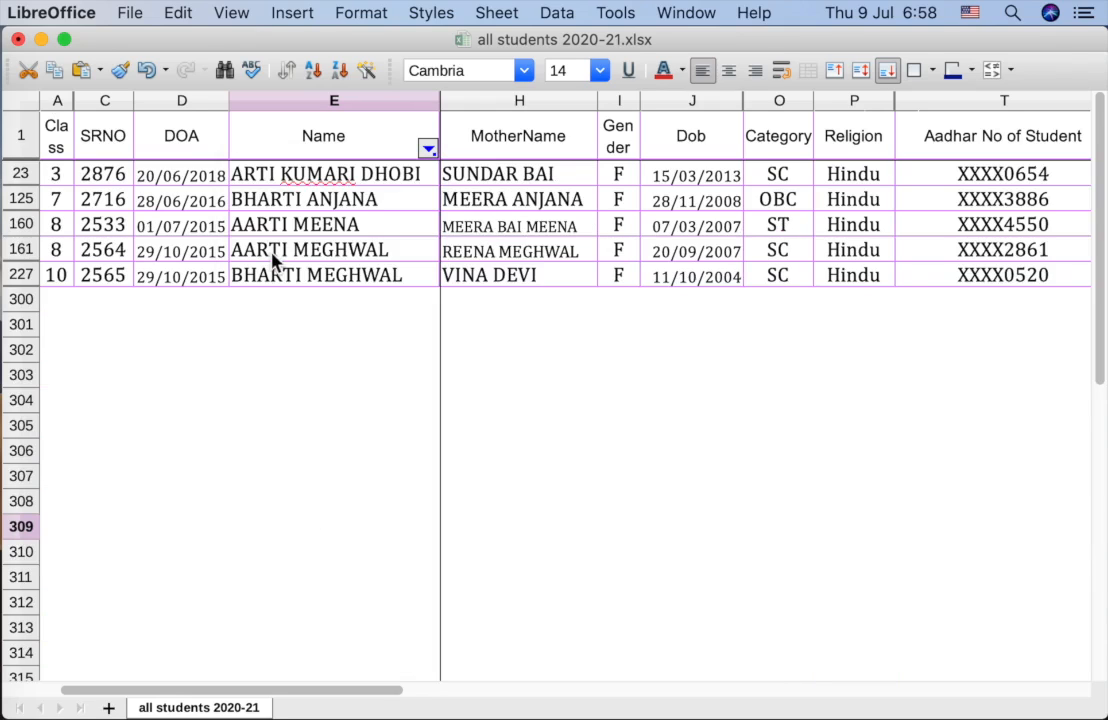